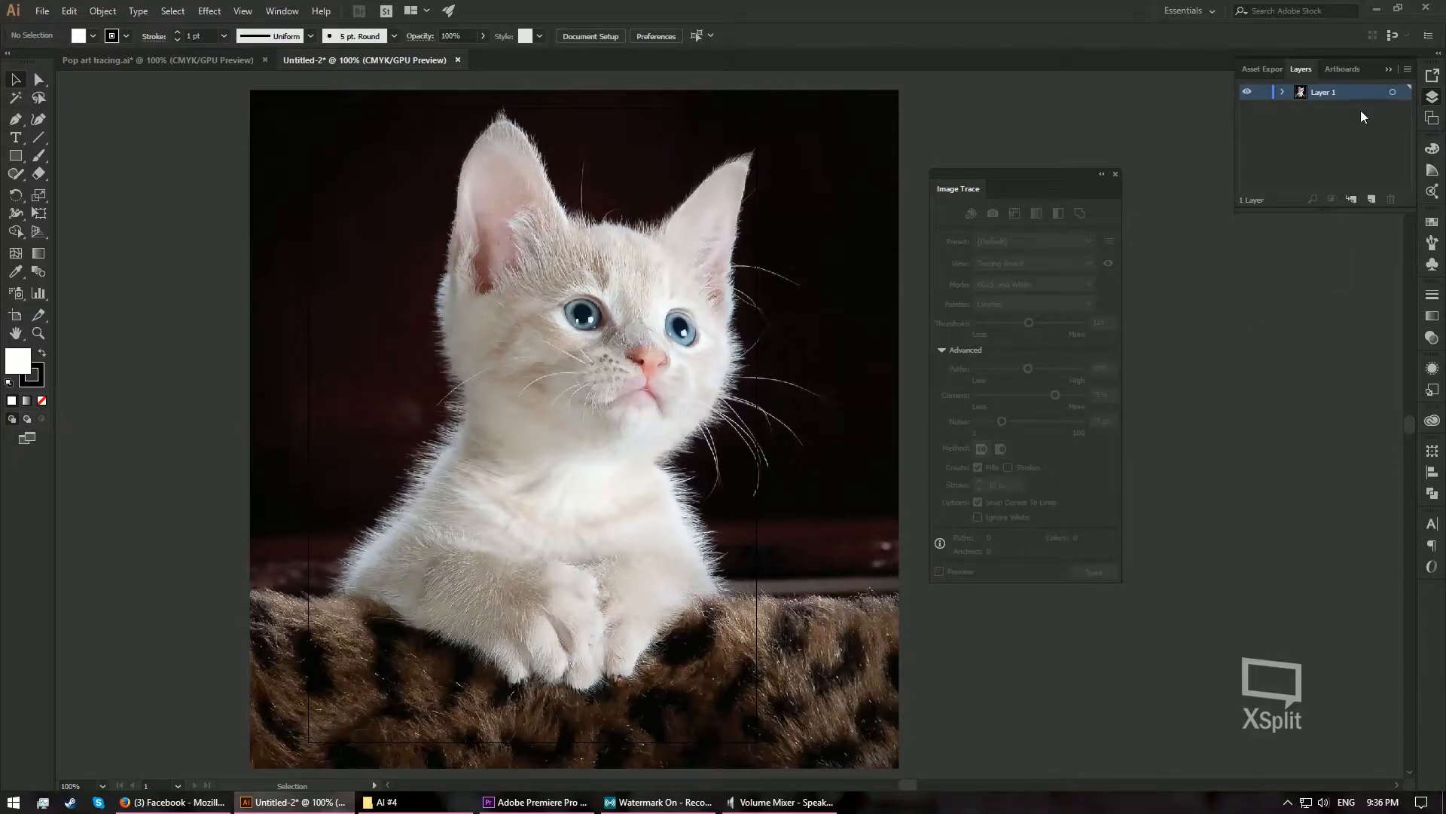
- Duplicate Layer 1 twice and hide both copies
drag(1358, 89, 1373, 202)
drag(1358, 92, 1374, 198)
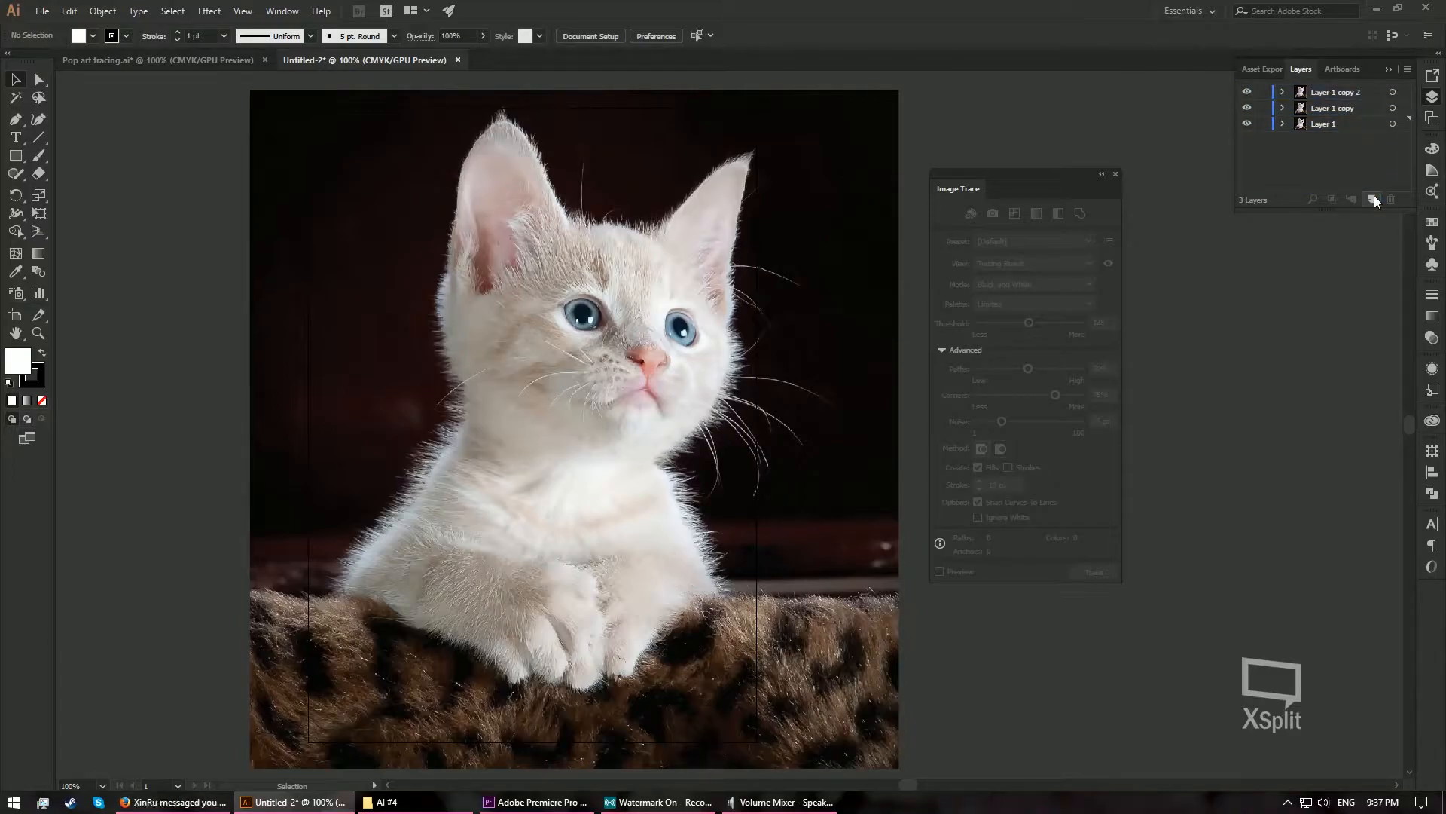
click(1247, 93)
click(1247, 110)
- Image-trace the kitten photo on Layer 1 in black and white with threshold 180 and Ignore White, and expand the tracing
click(1326, 125)
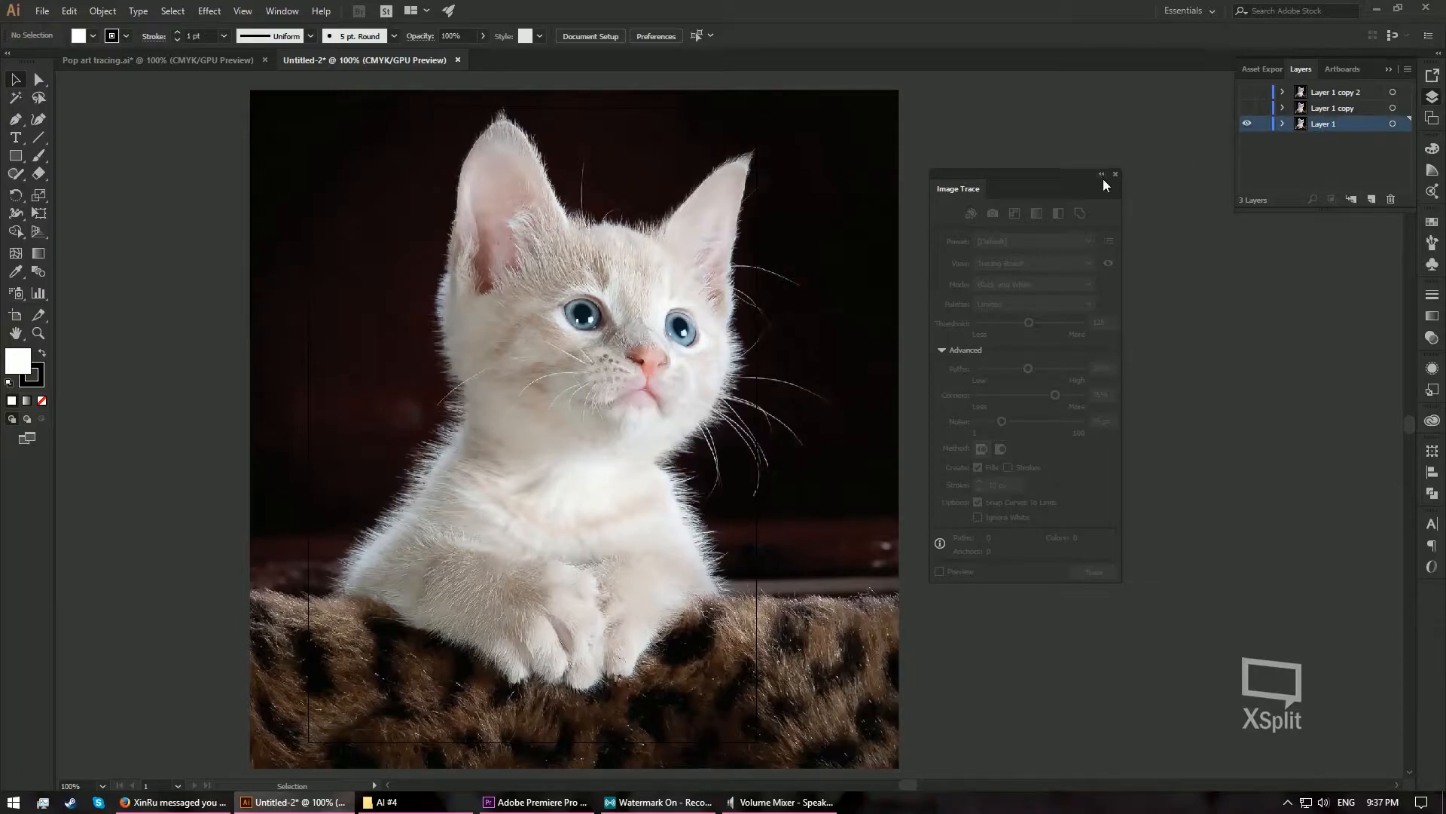
click(749, 235)
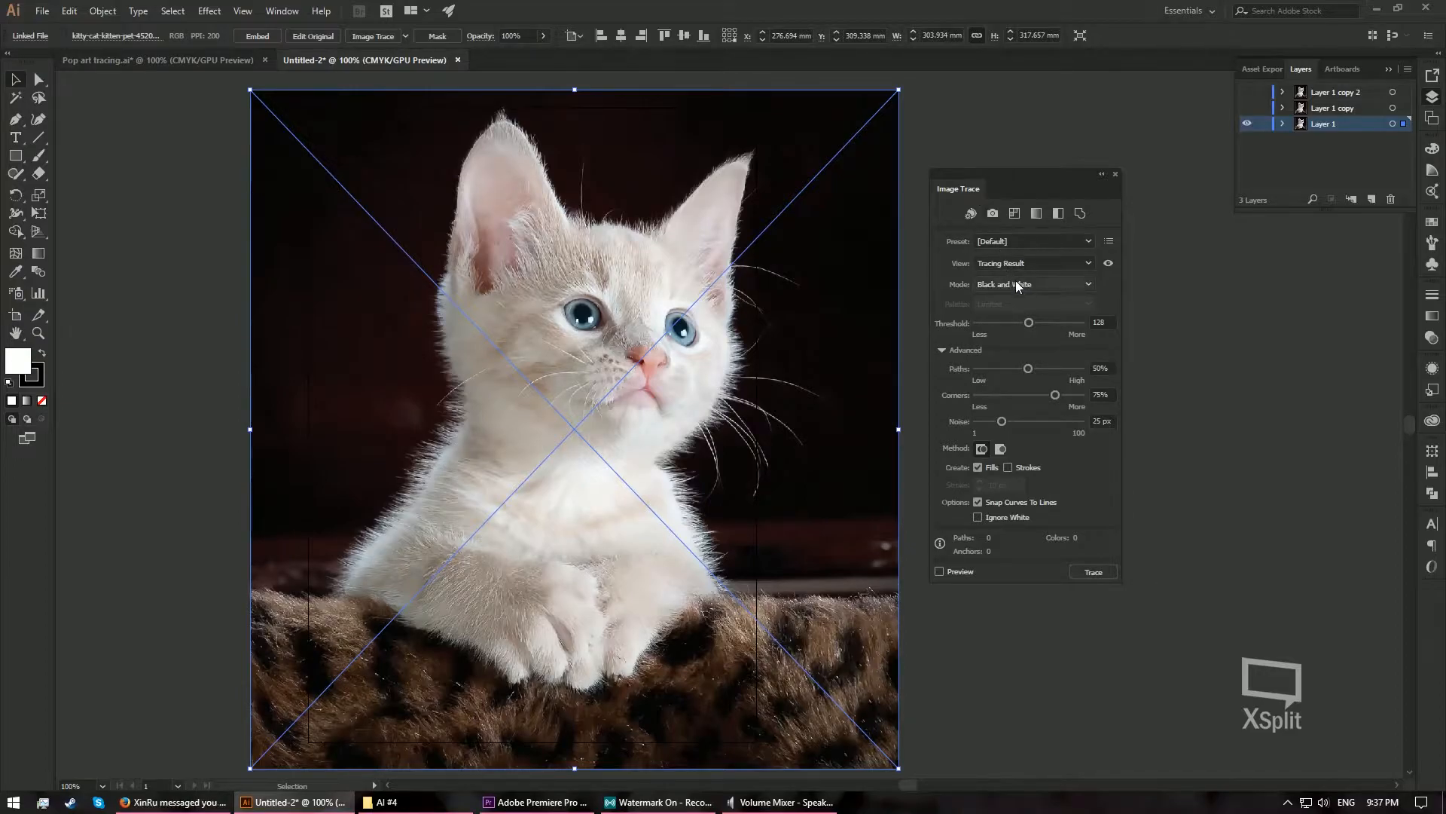
click(1105, 322)
text(180)
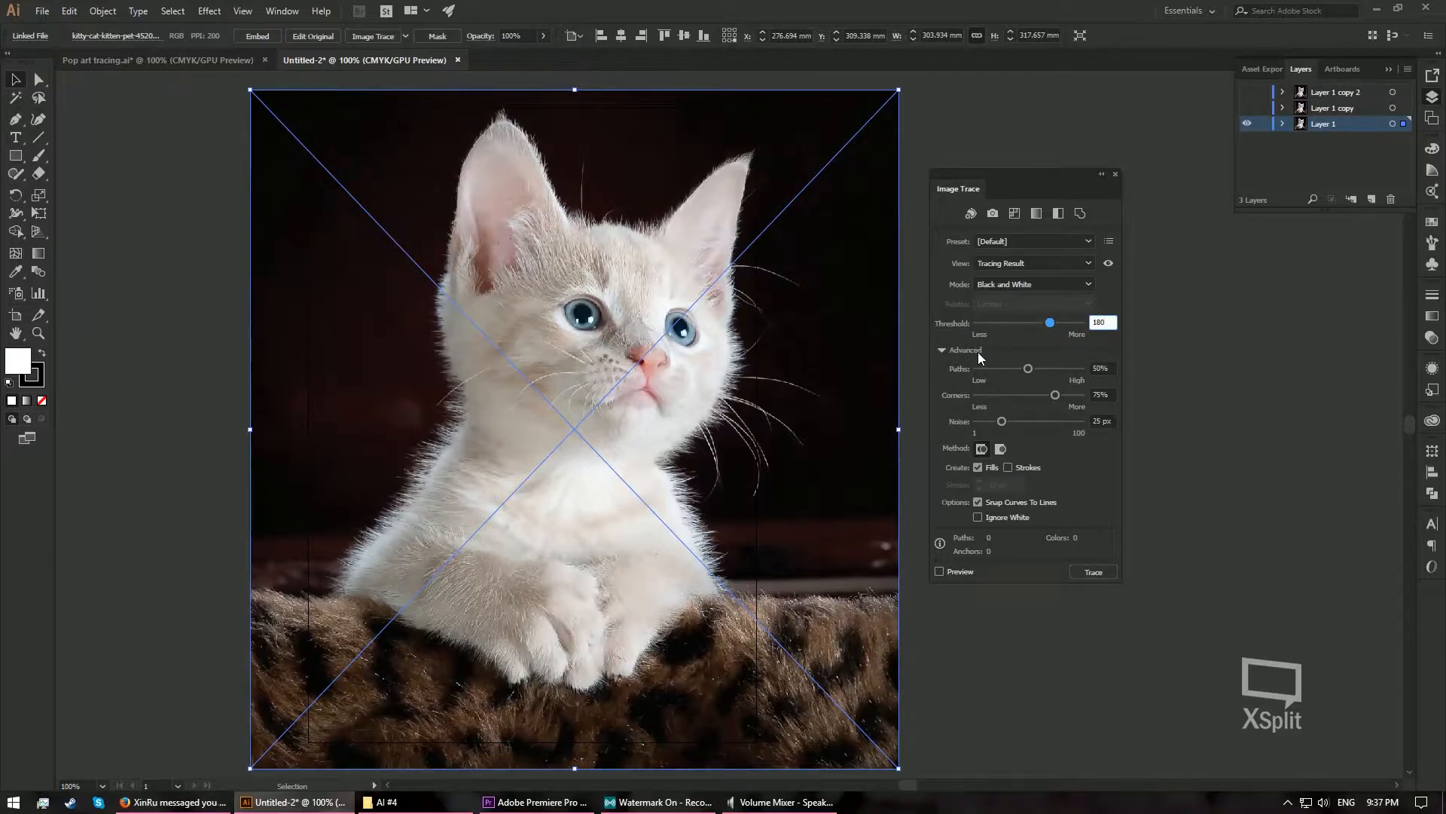
click(1066, 412)
click(978, 518)
click(978, 518)
click(978, 517)
click(940, 571)
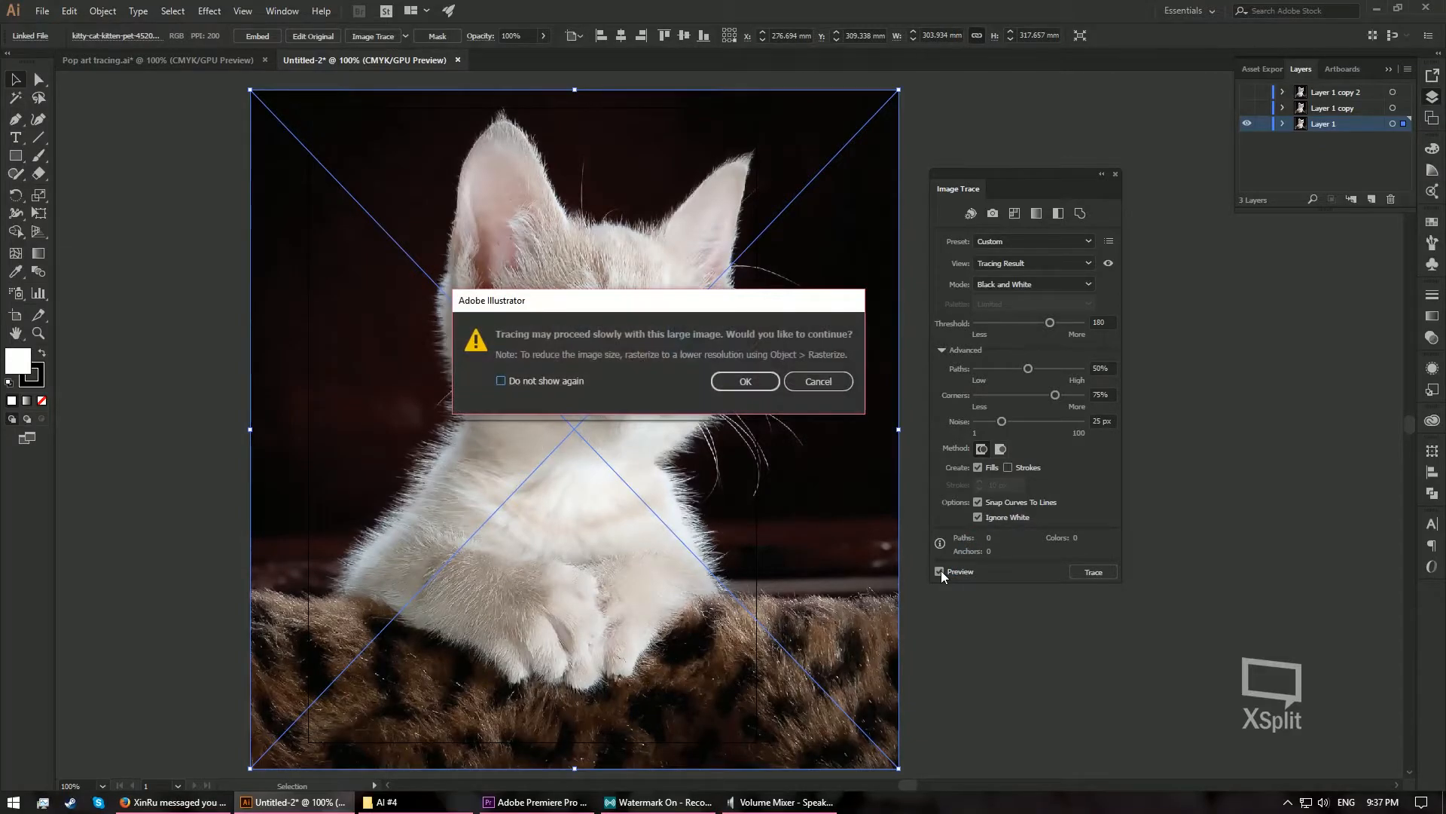
click(746, 382)
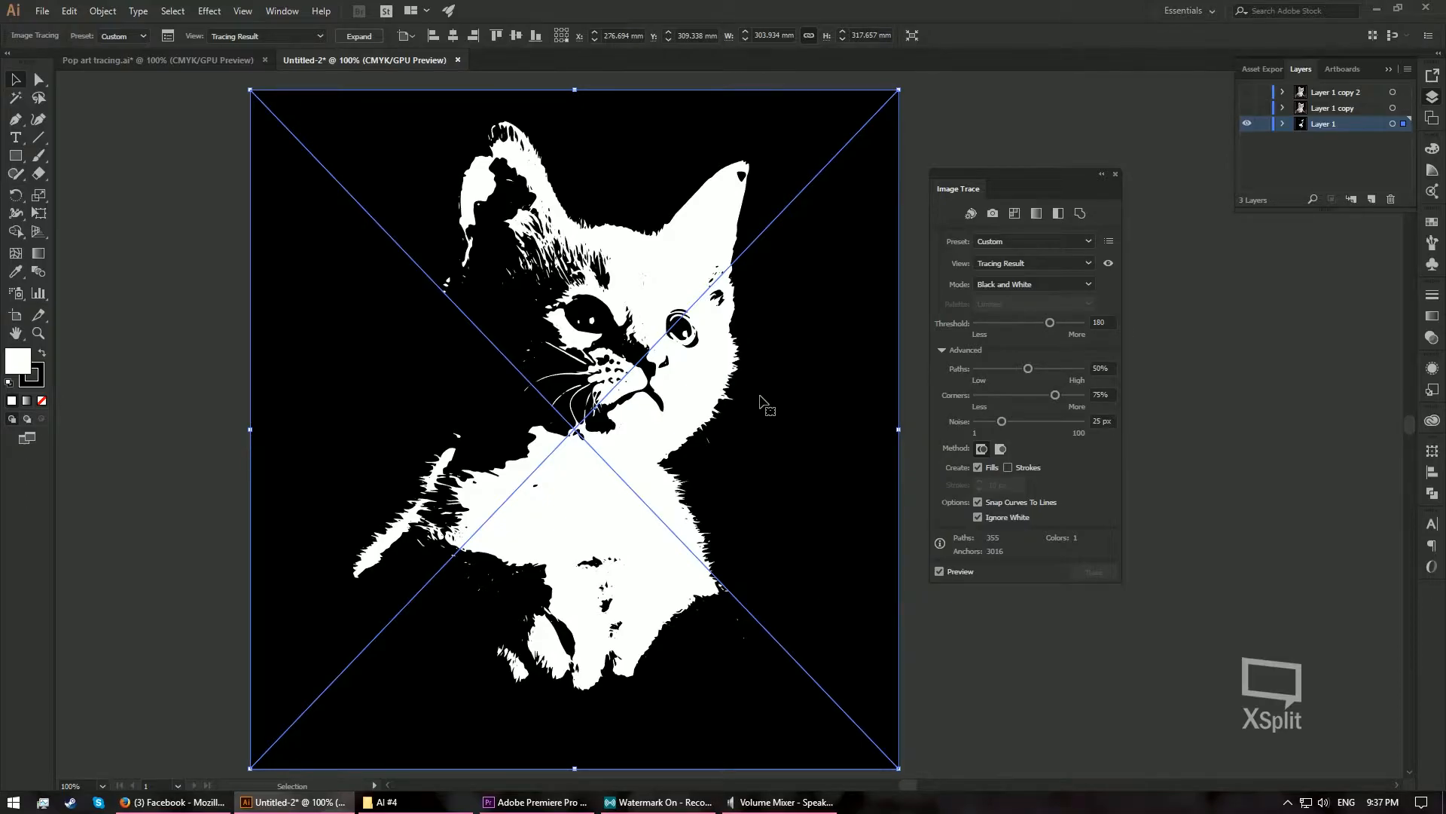
click(362, 39)
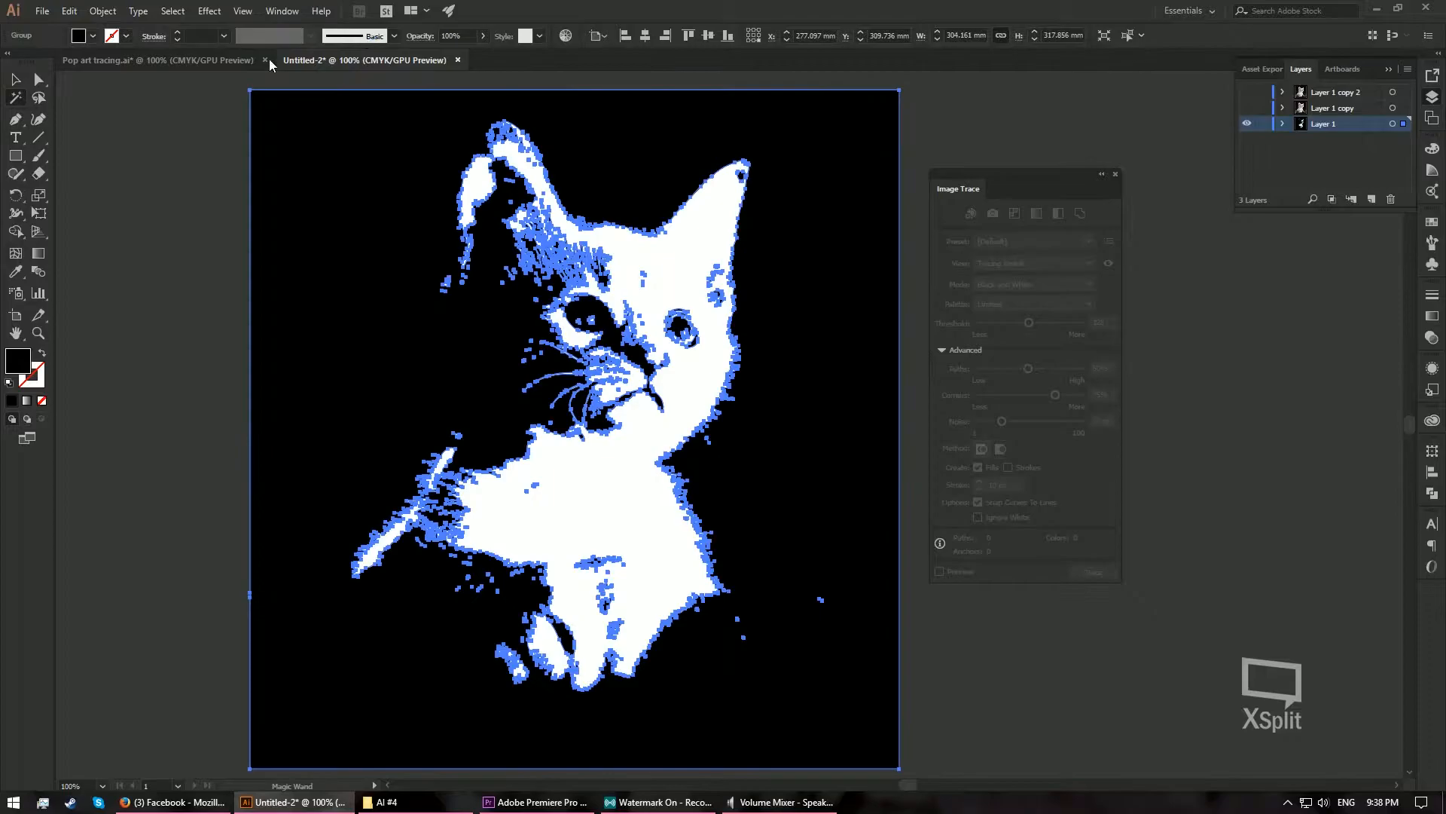
- Select the black shapes of the Layer 1 tracing with the Magic Wand and fill them with a light tan swatch
key(y)
click(222, 220)
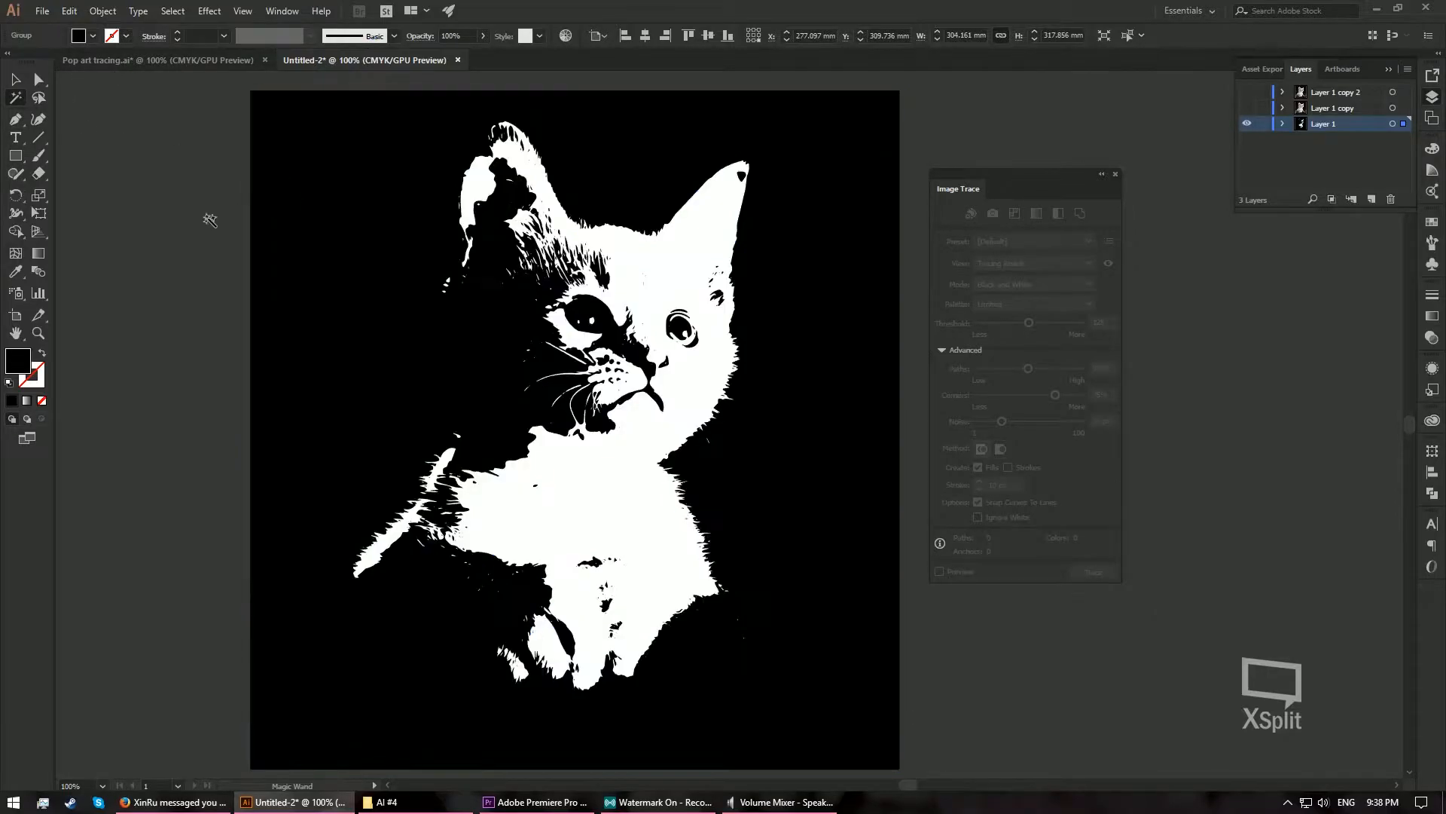
click(345, 212)
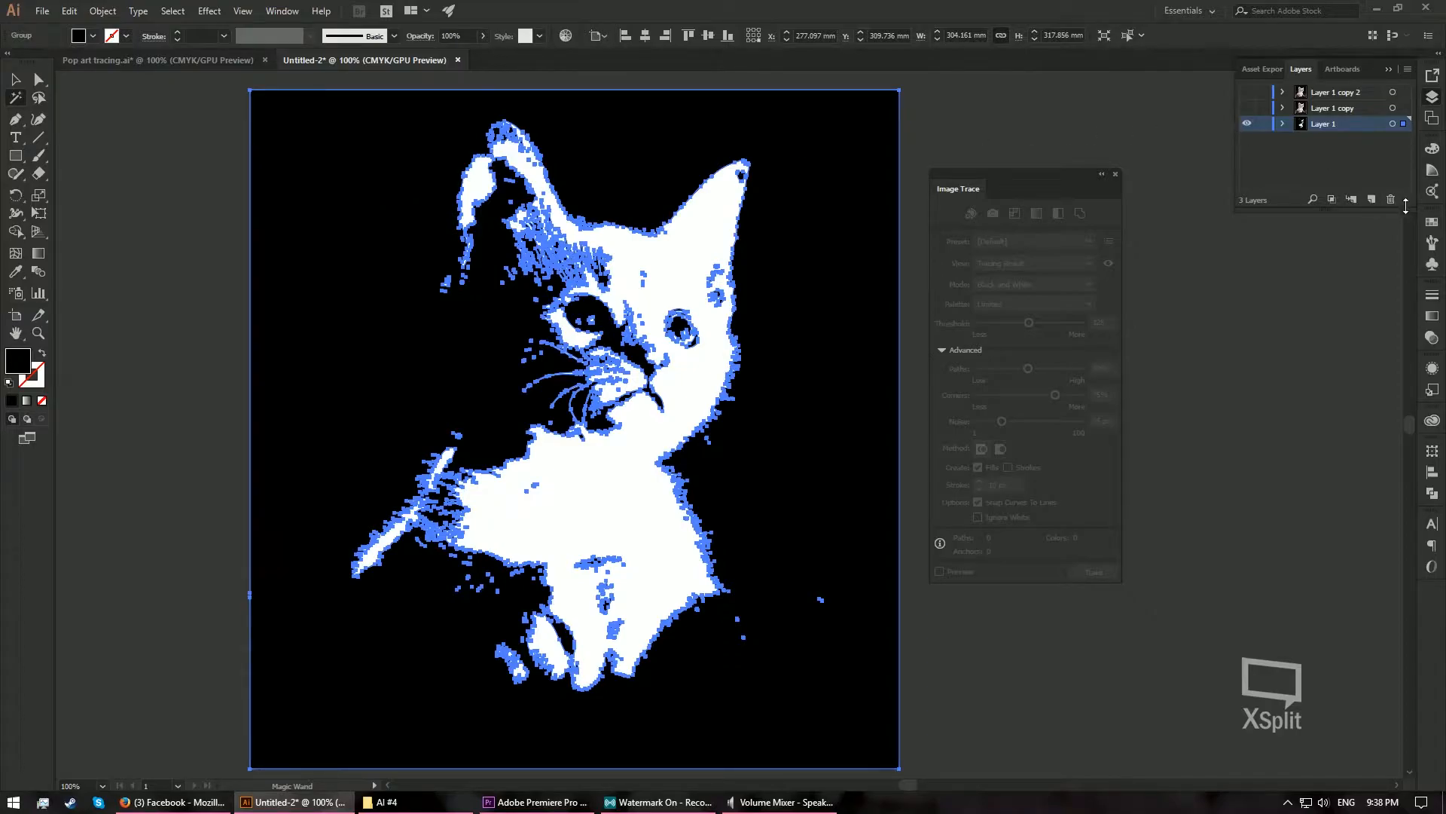
click(1431, 226)
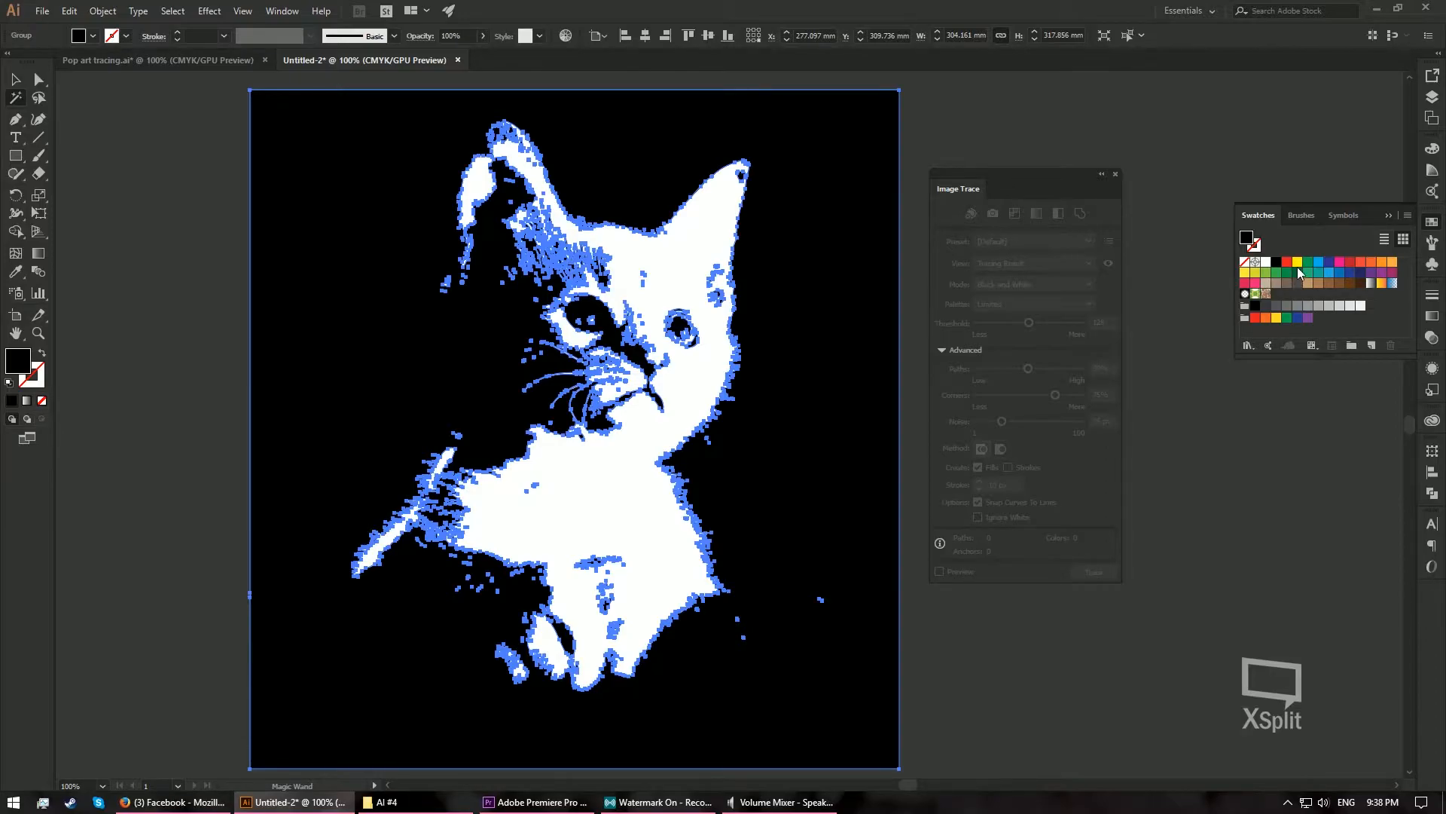
click(1307, 284)
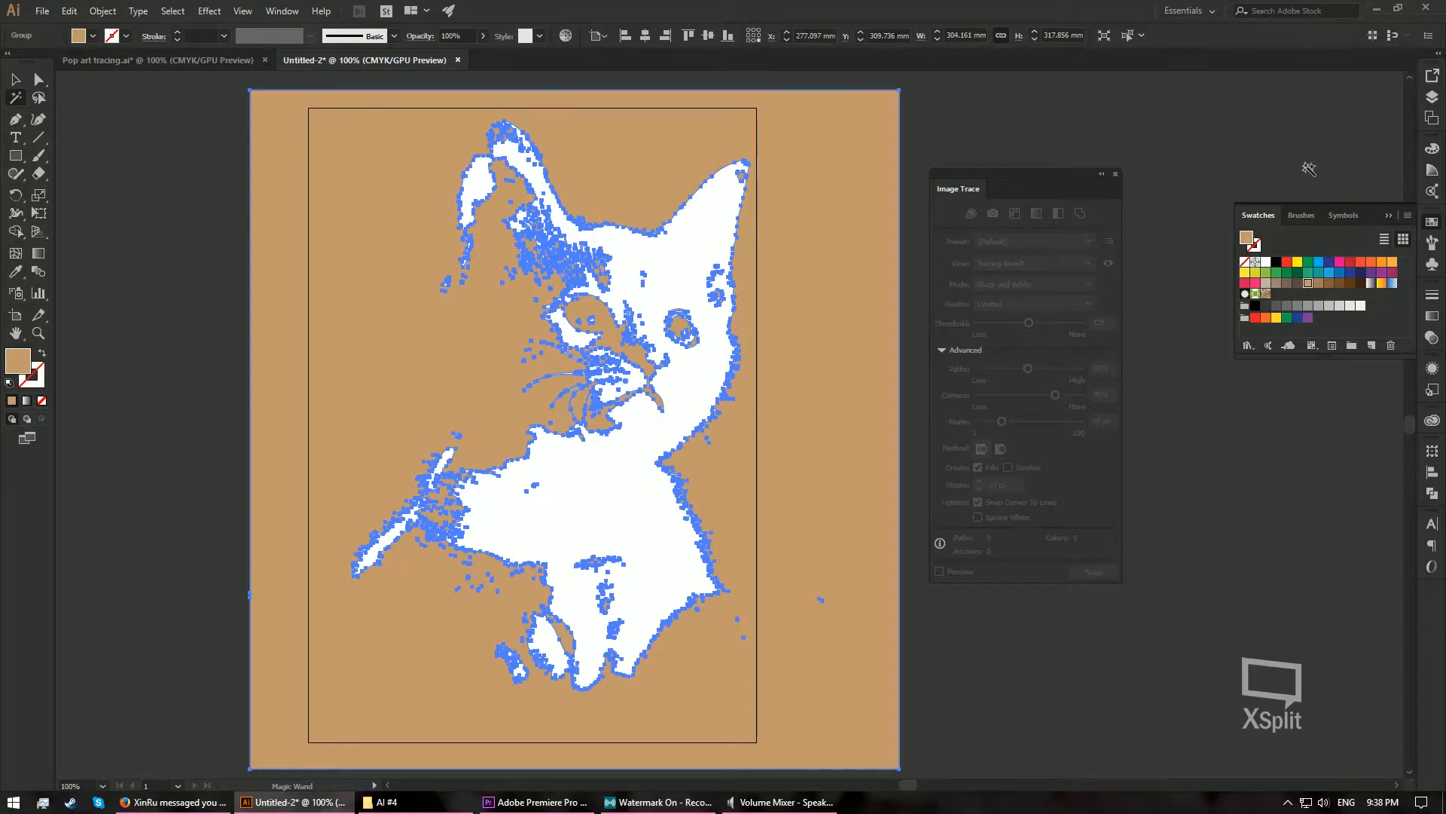
- Show Layer 1 copy, then trace its photo in black and white with threshold 156 and Ignore White, expanding the tracing
click(1430, 98)
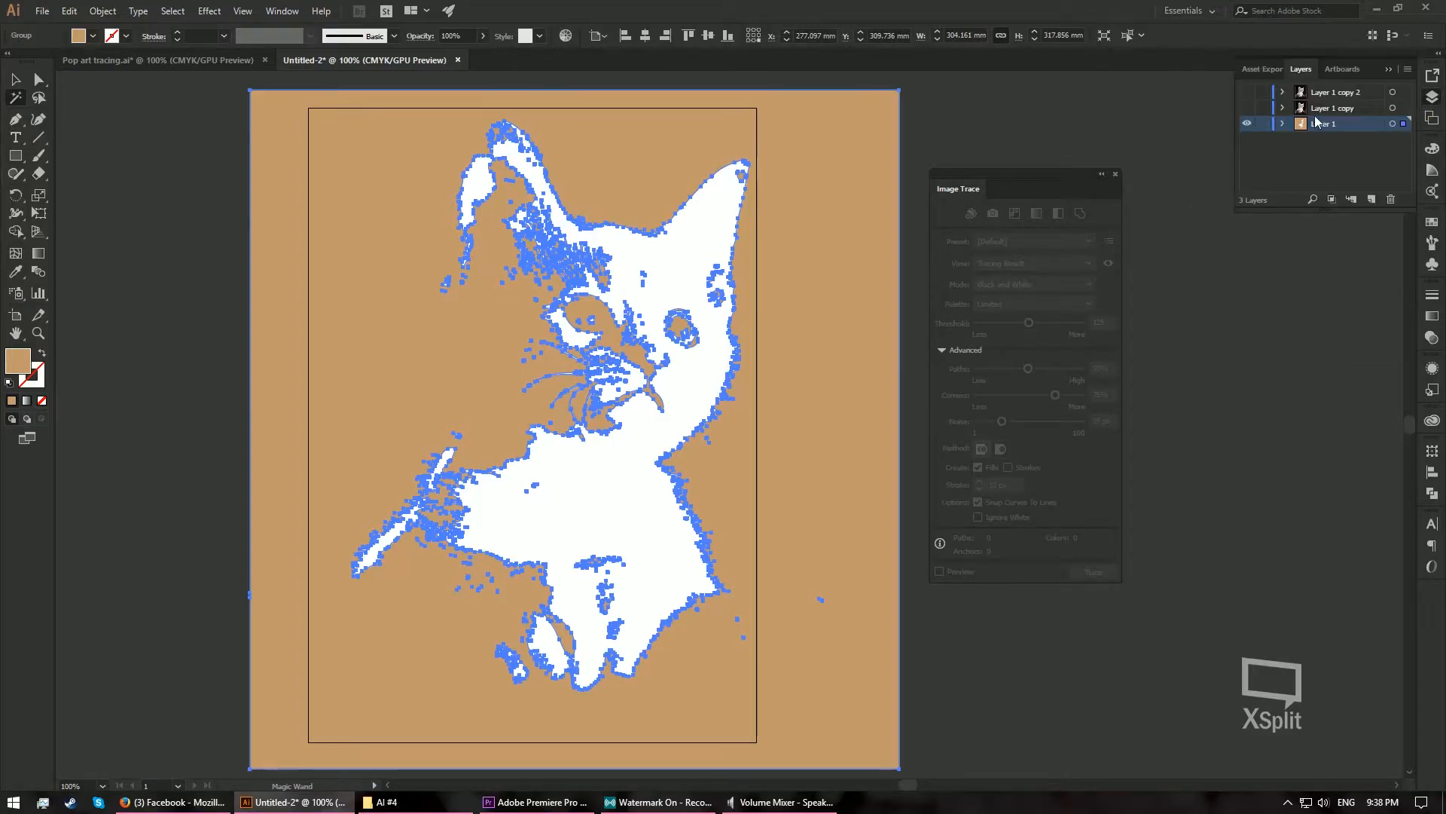
click(1248, 110)
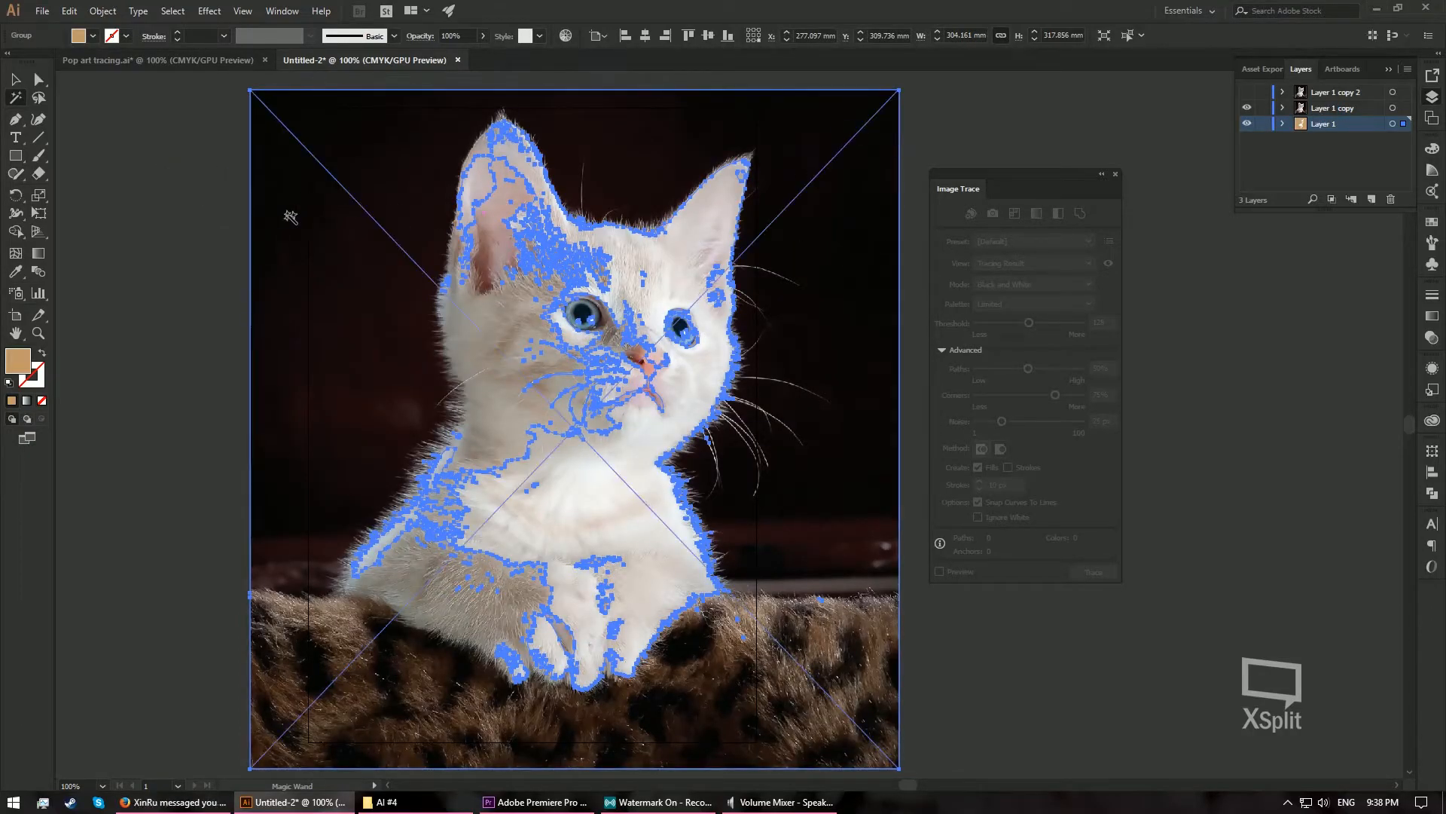
key(v)
click(356, 220)
click(284, 205)
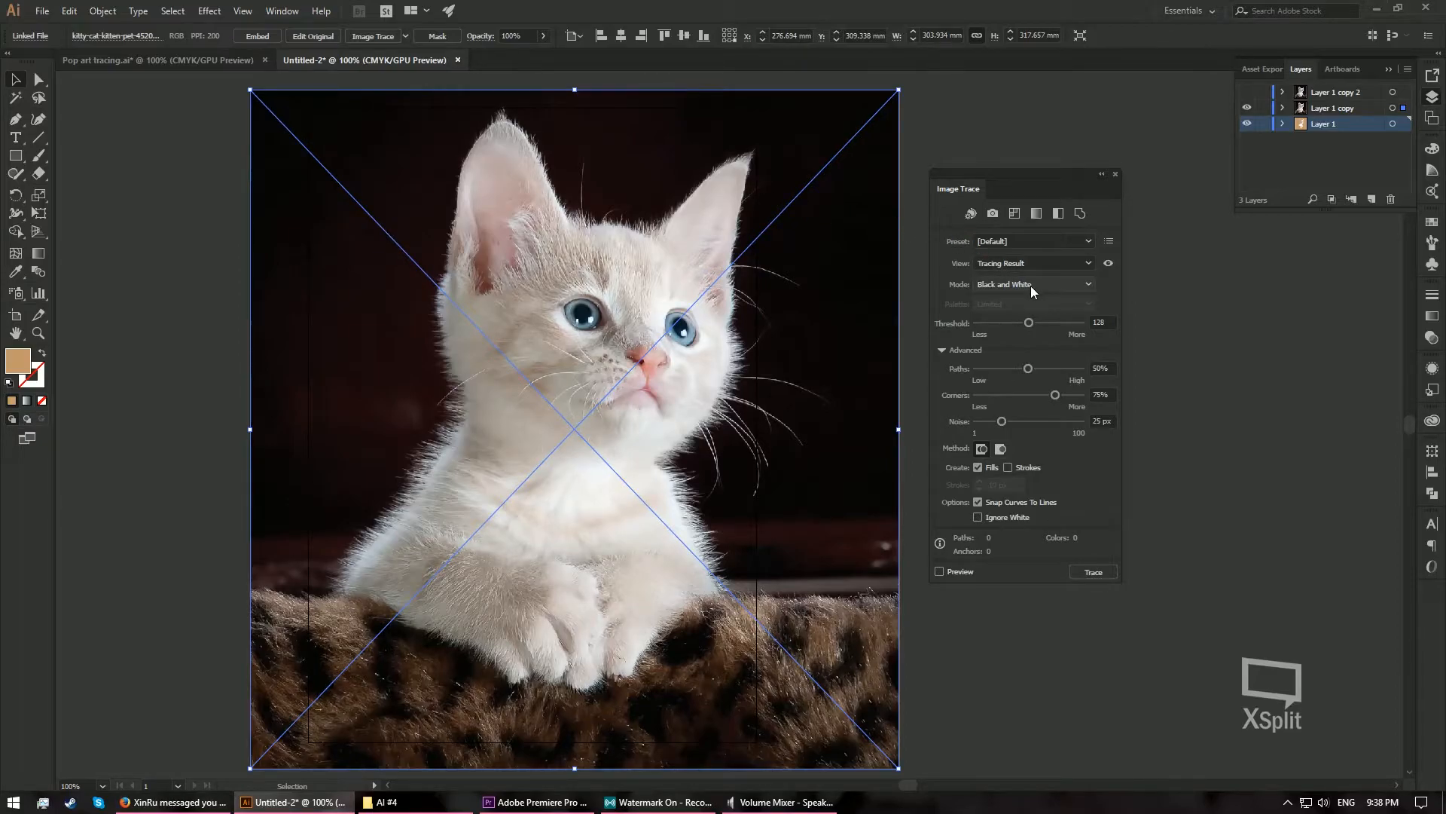
click(1102, 323)
text(156)
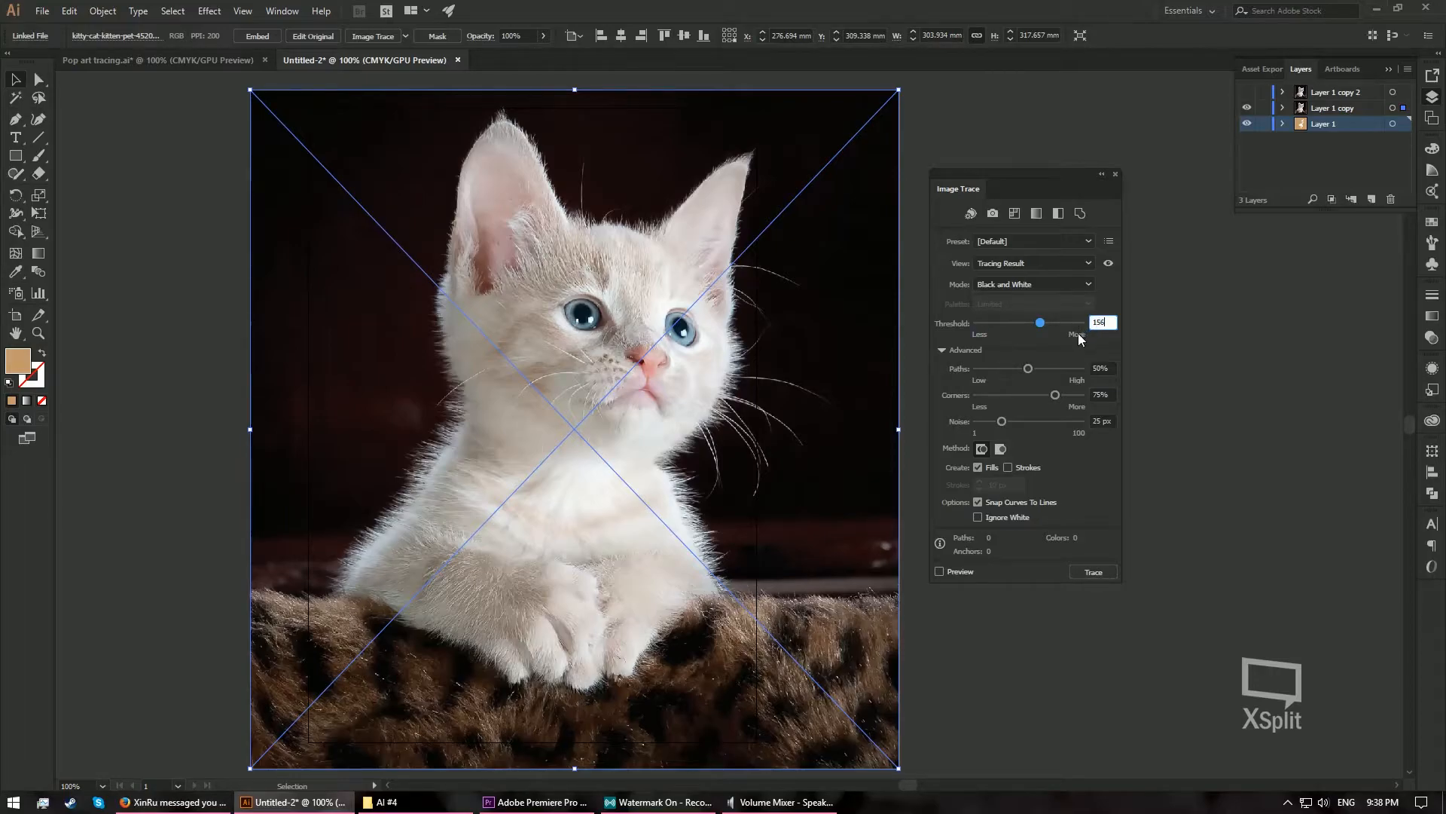
click(992, 518)
click(956, 573)
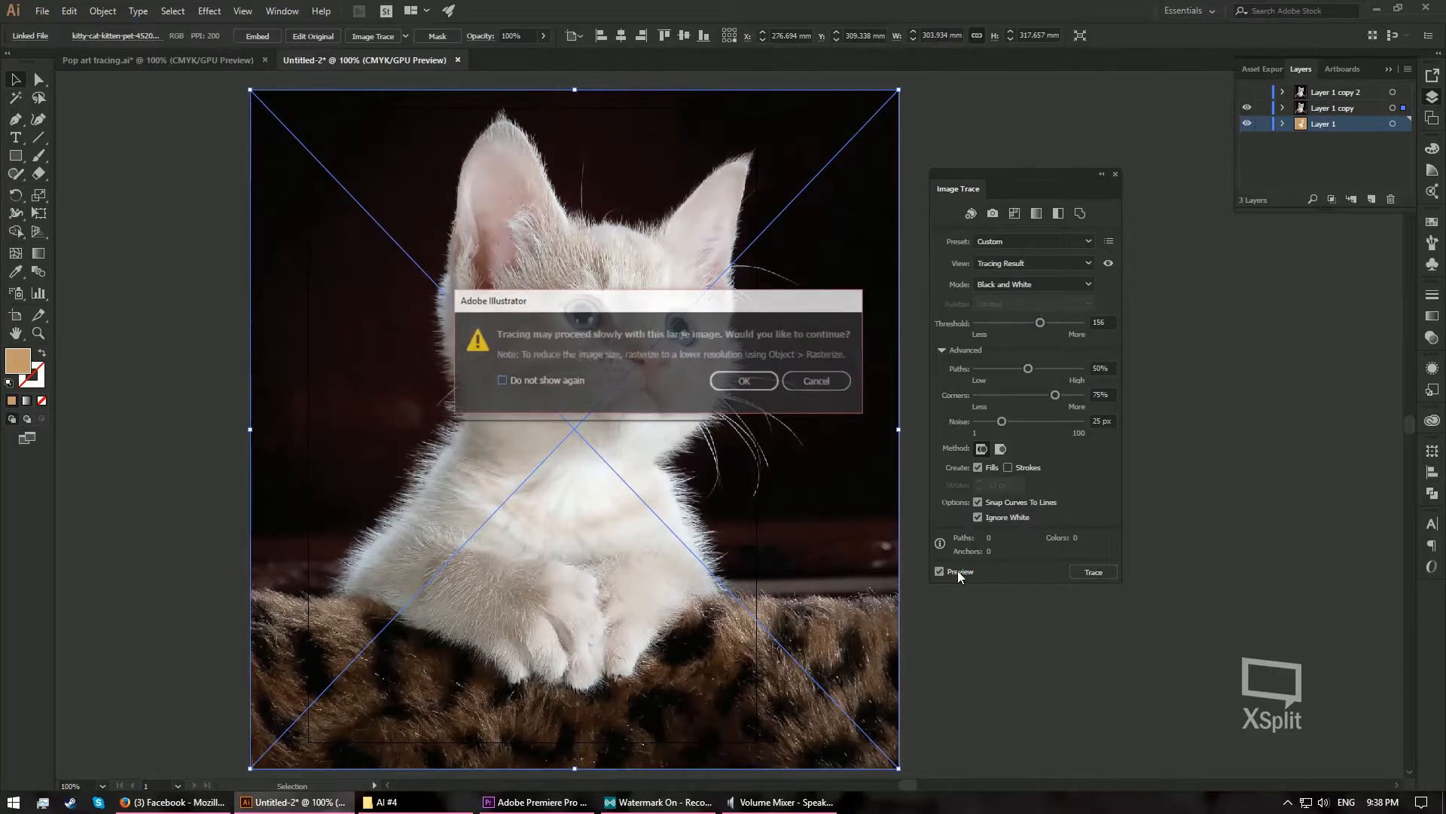
click(746, 382)
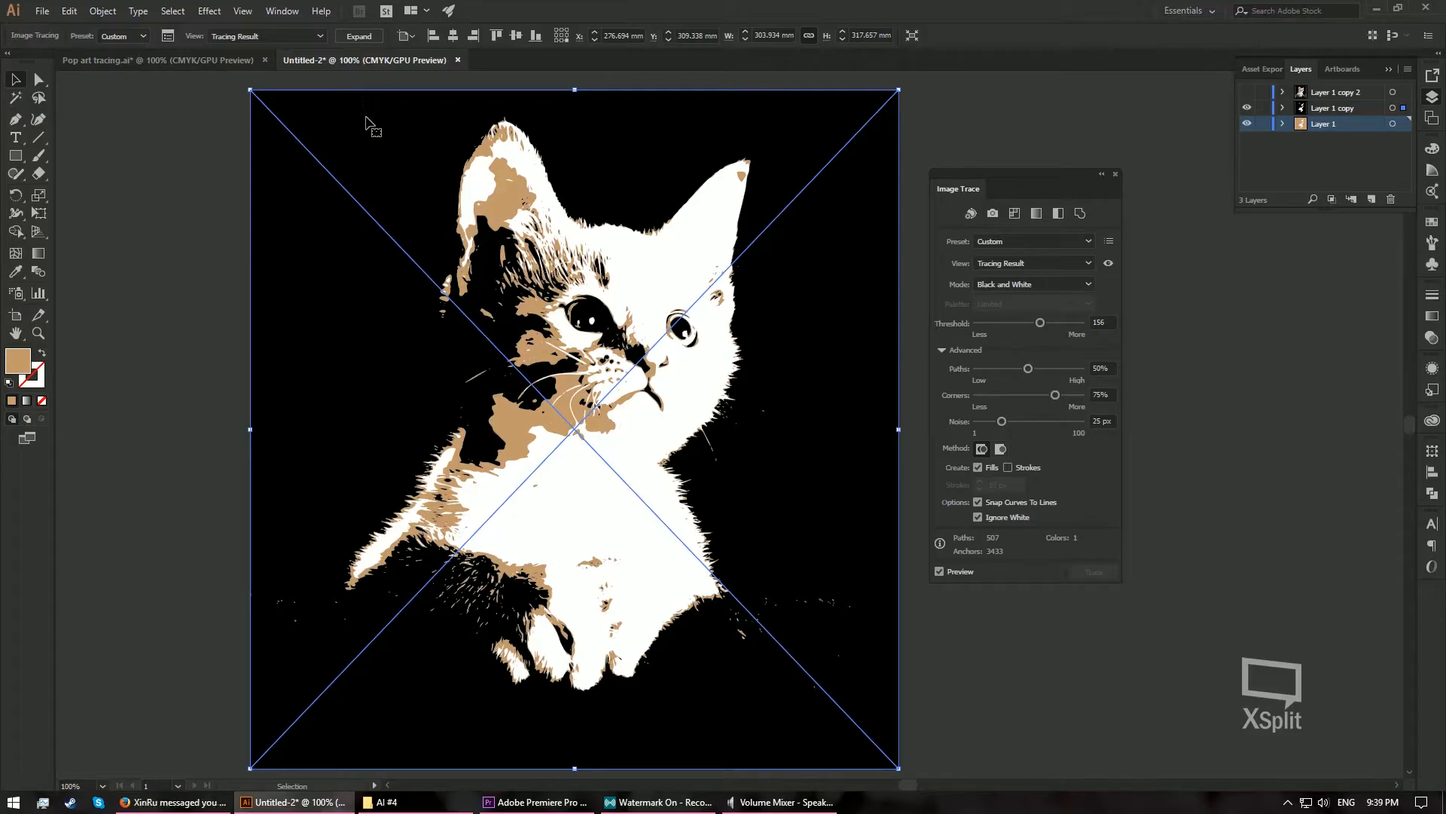
click(355, 39)
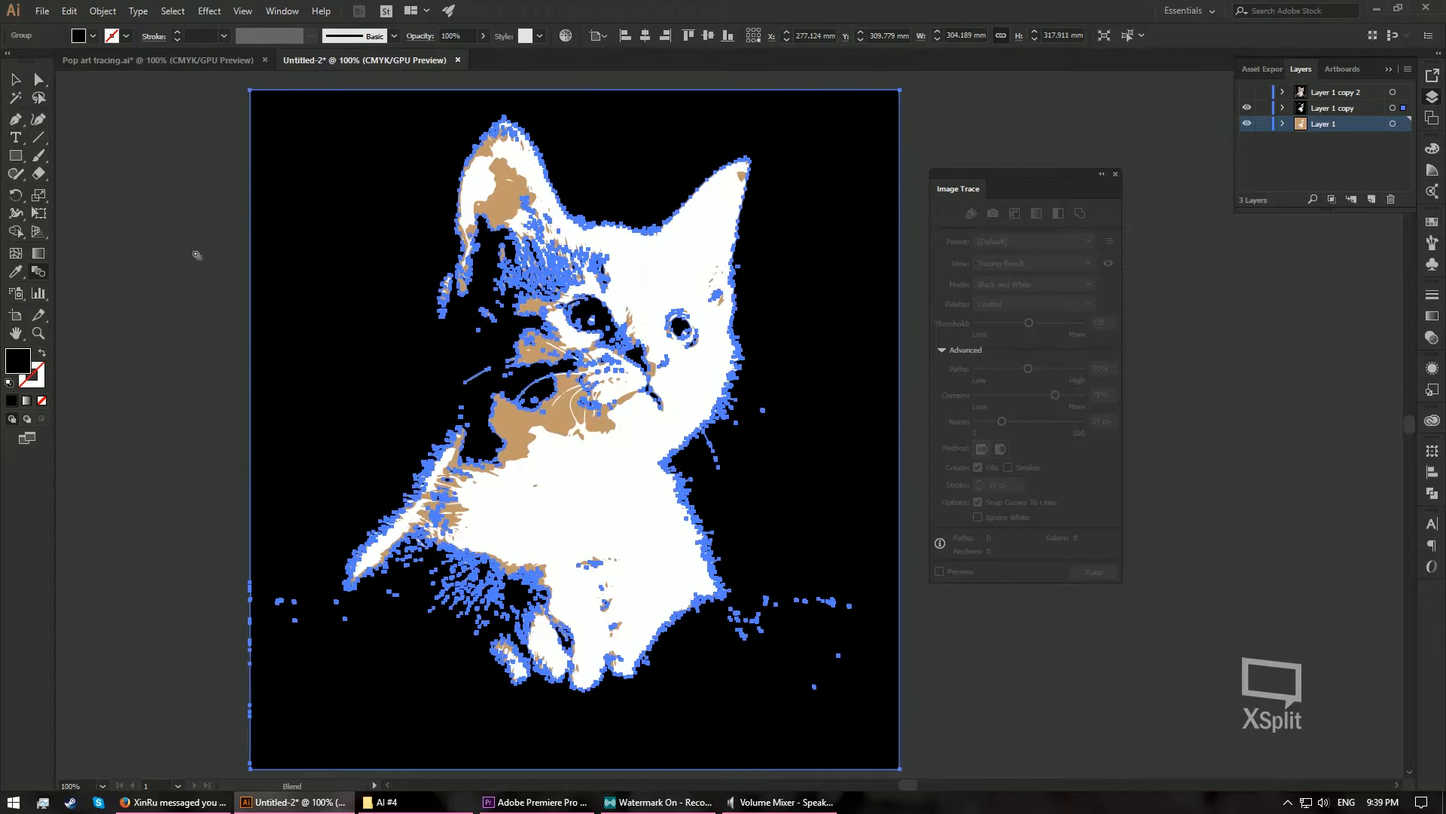
- Fill the expanded black shapes on Layer 1 copy with a medium brown swatch and deselect them
key(y)
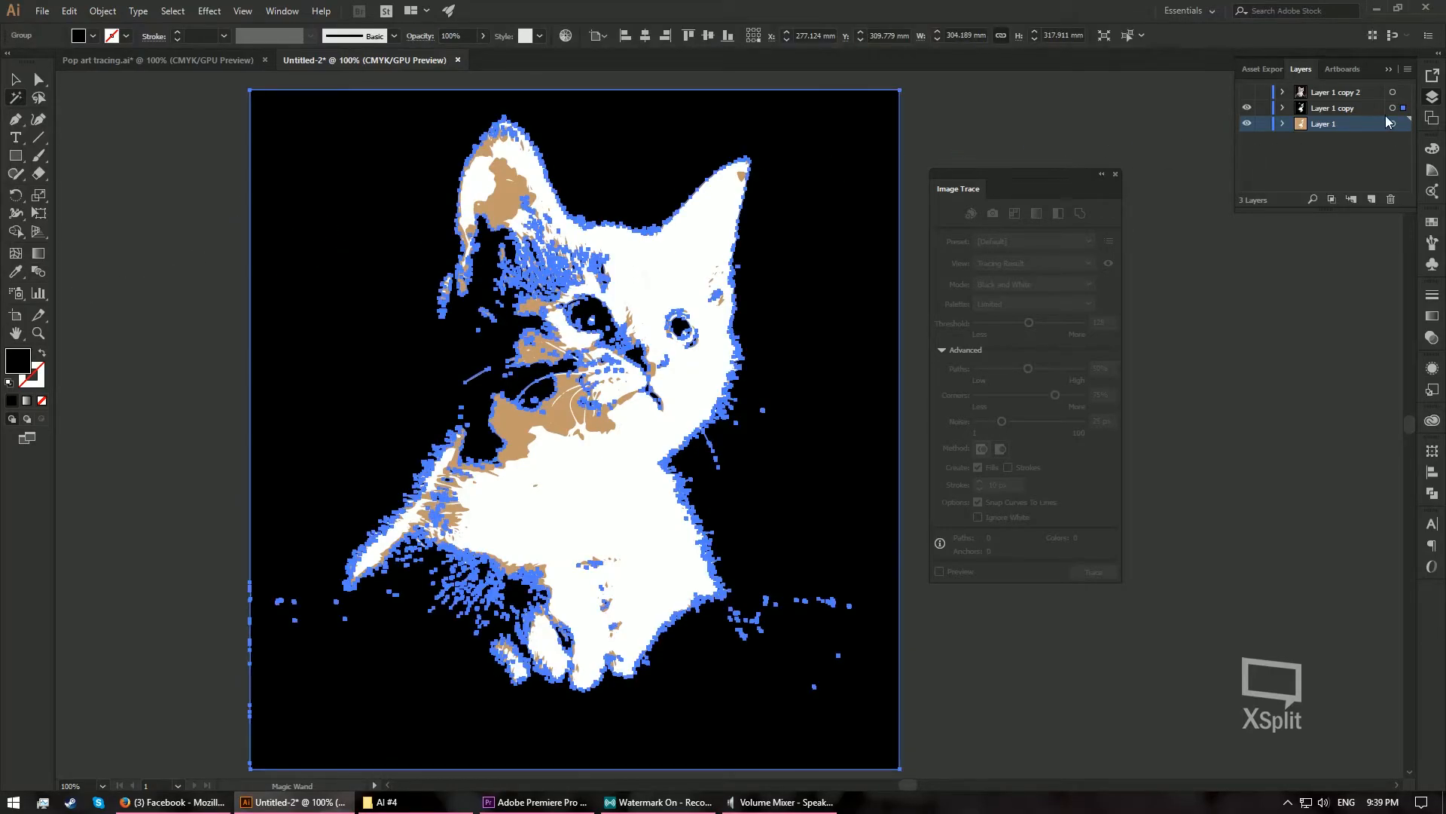
click(1432, 222)
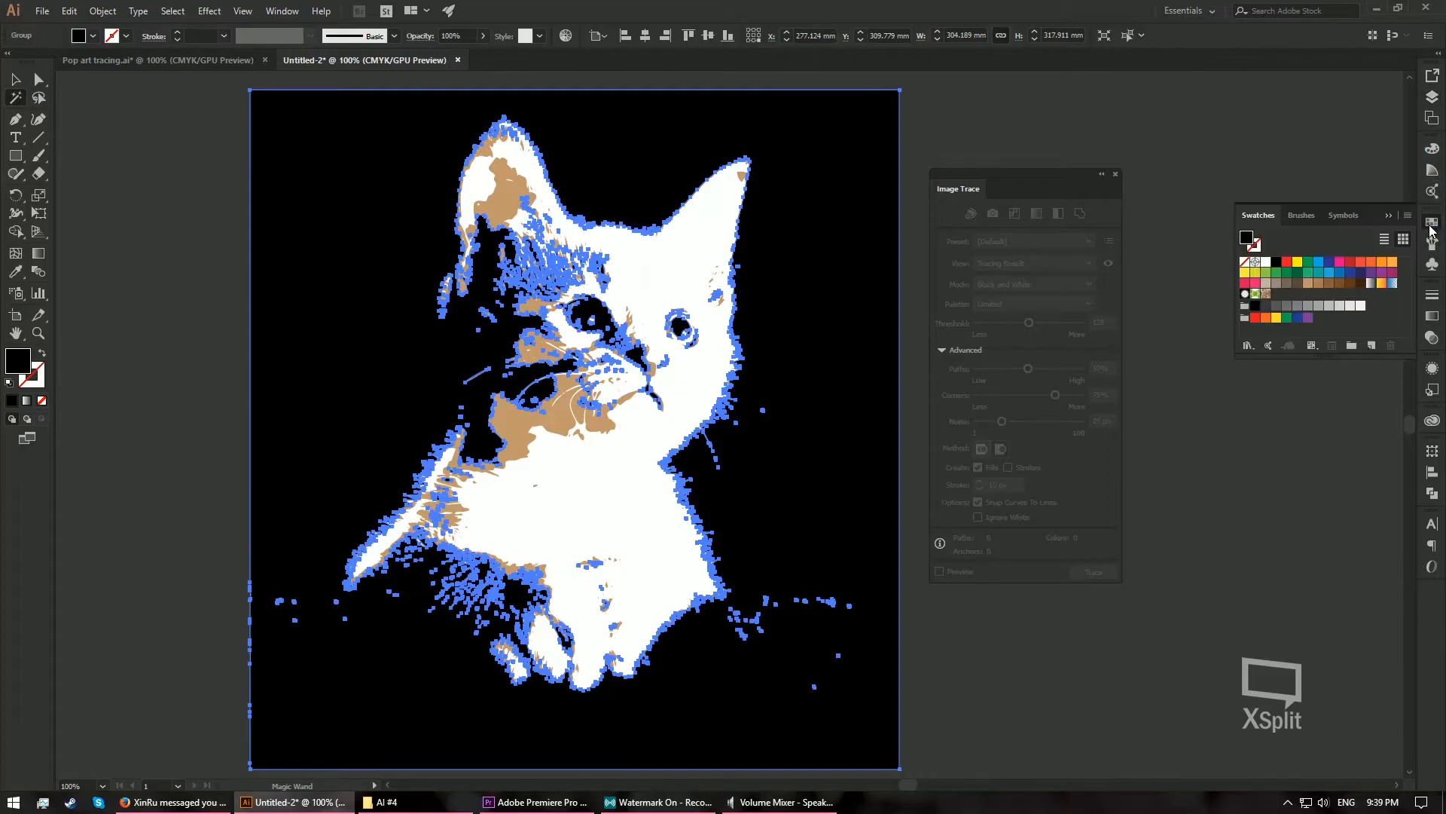
click(1329, 283)
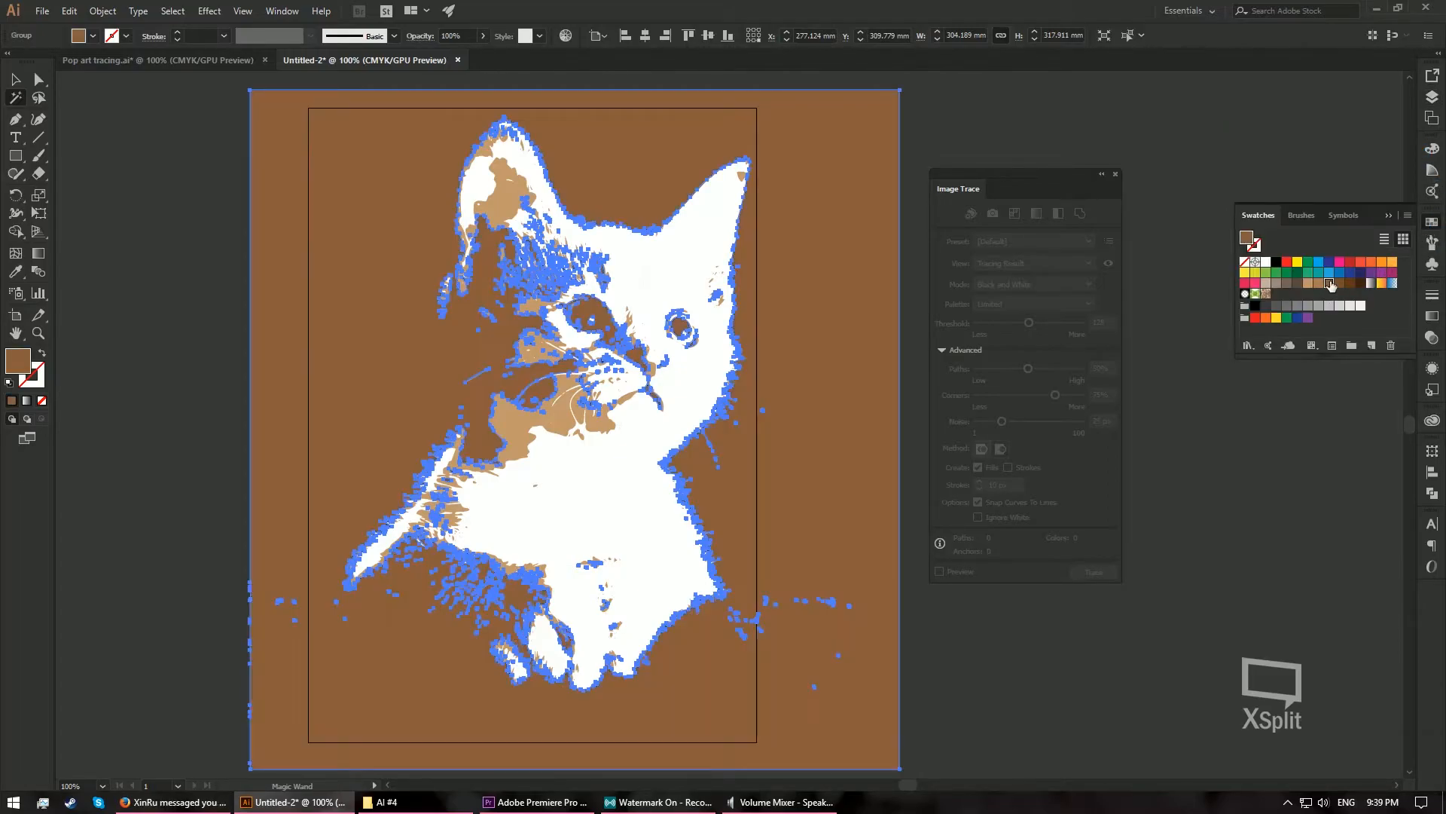
key(v)
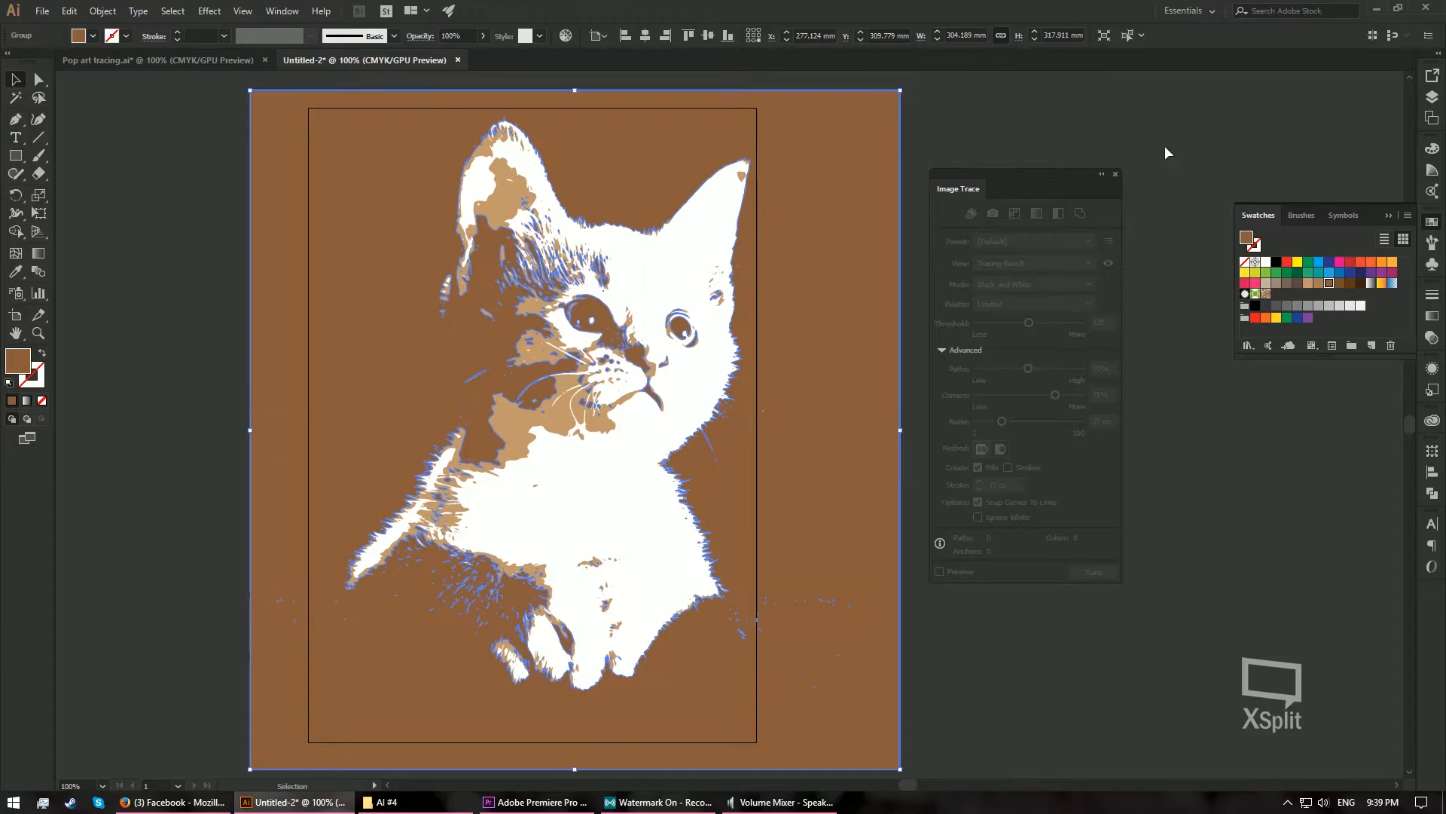
click(1166, 148)
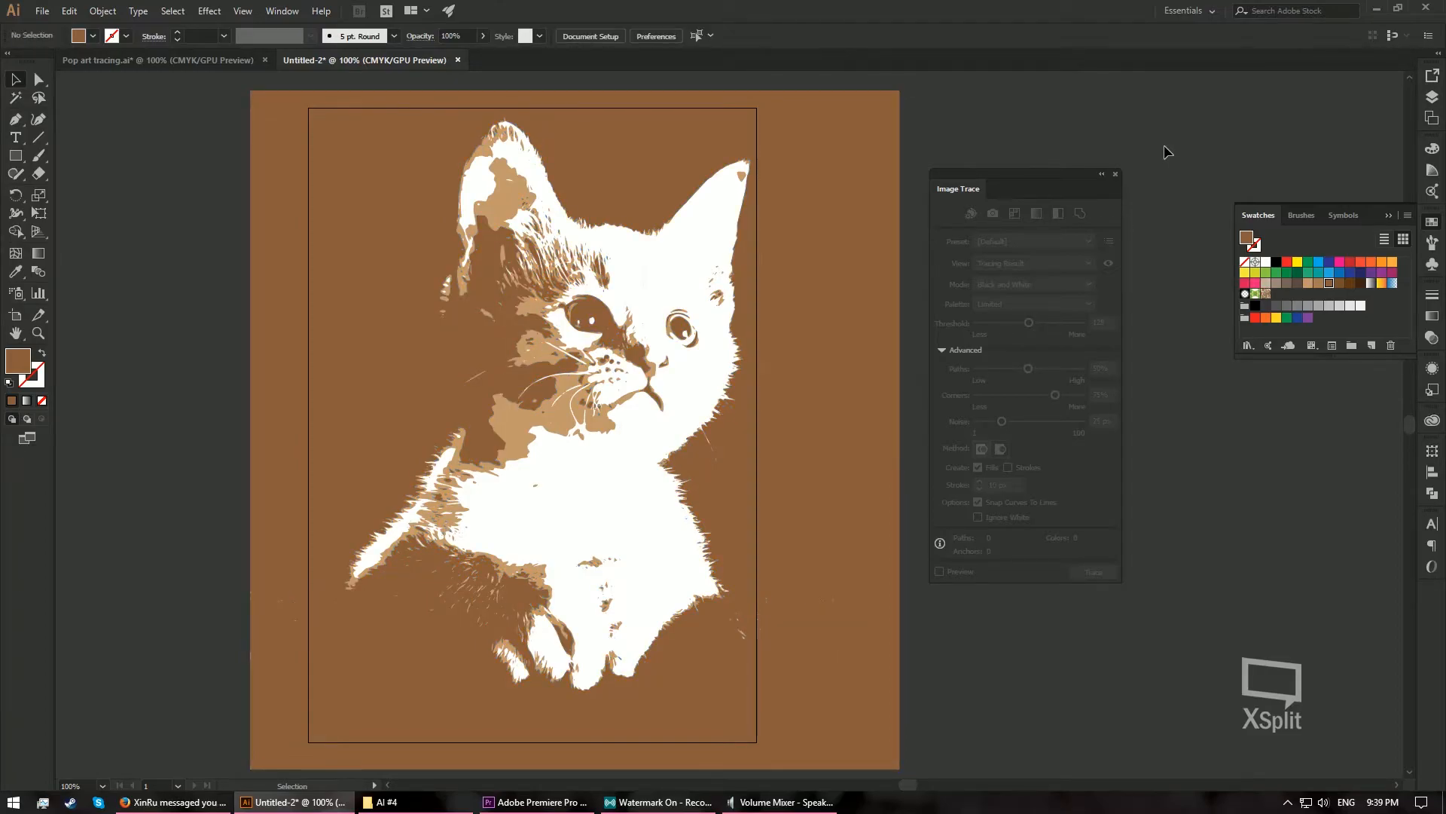
- Show Layer 1 copy 2, then trace its photo at the default threshold with Ignore White, expanding the tracing
click(1431, 96)
click(1247, 92)
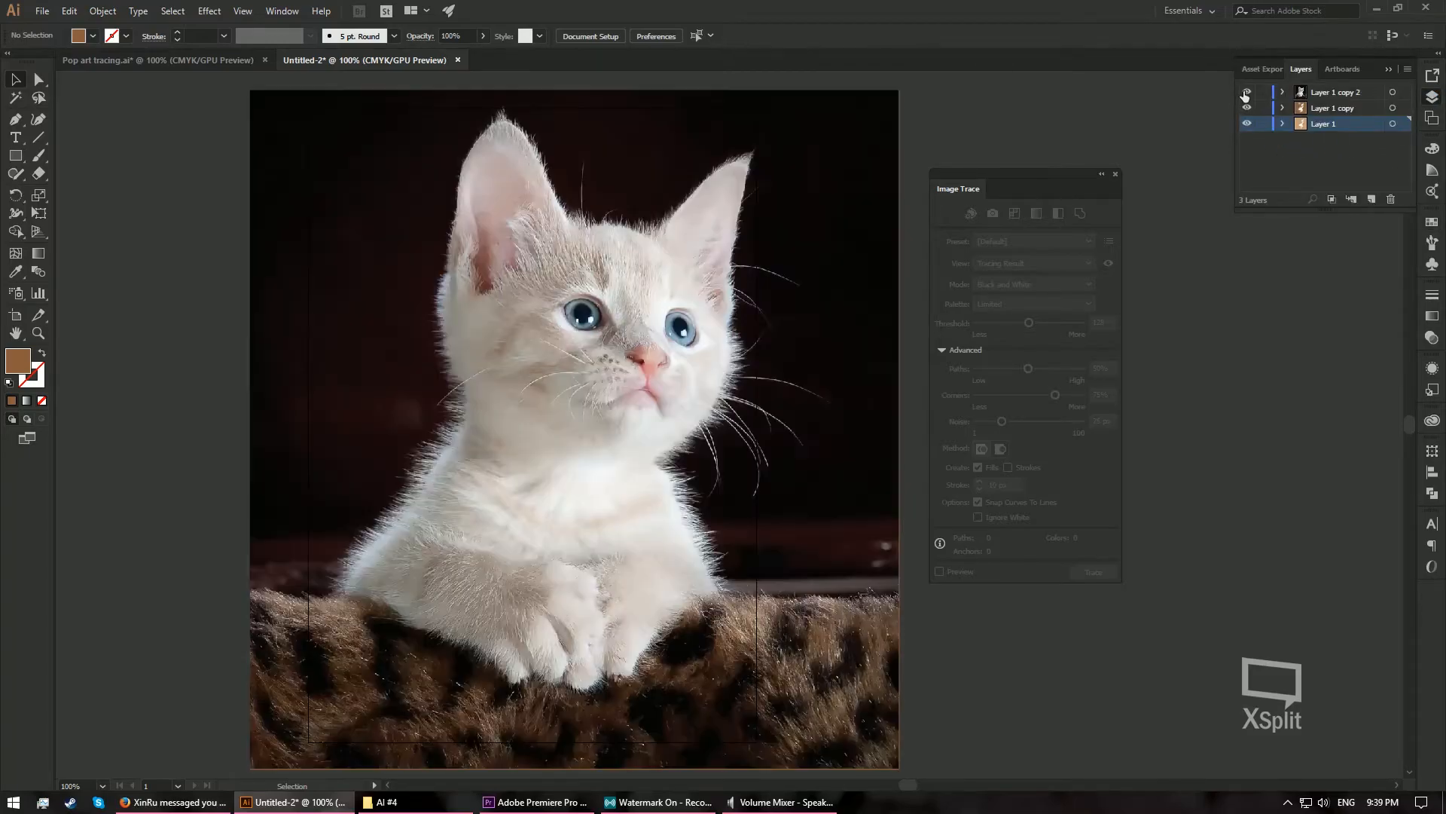
click(783, 283)
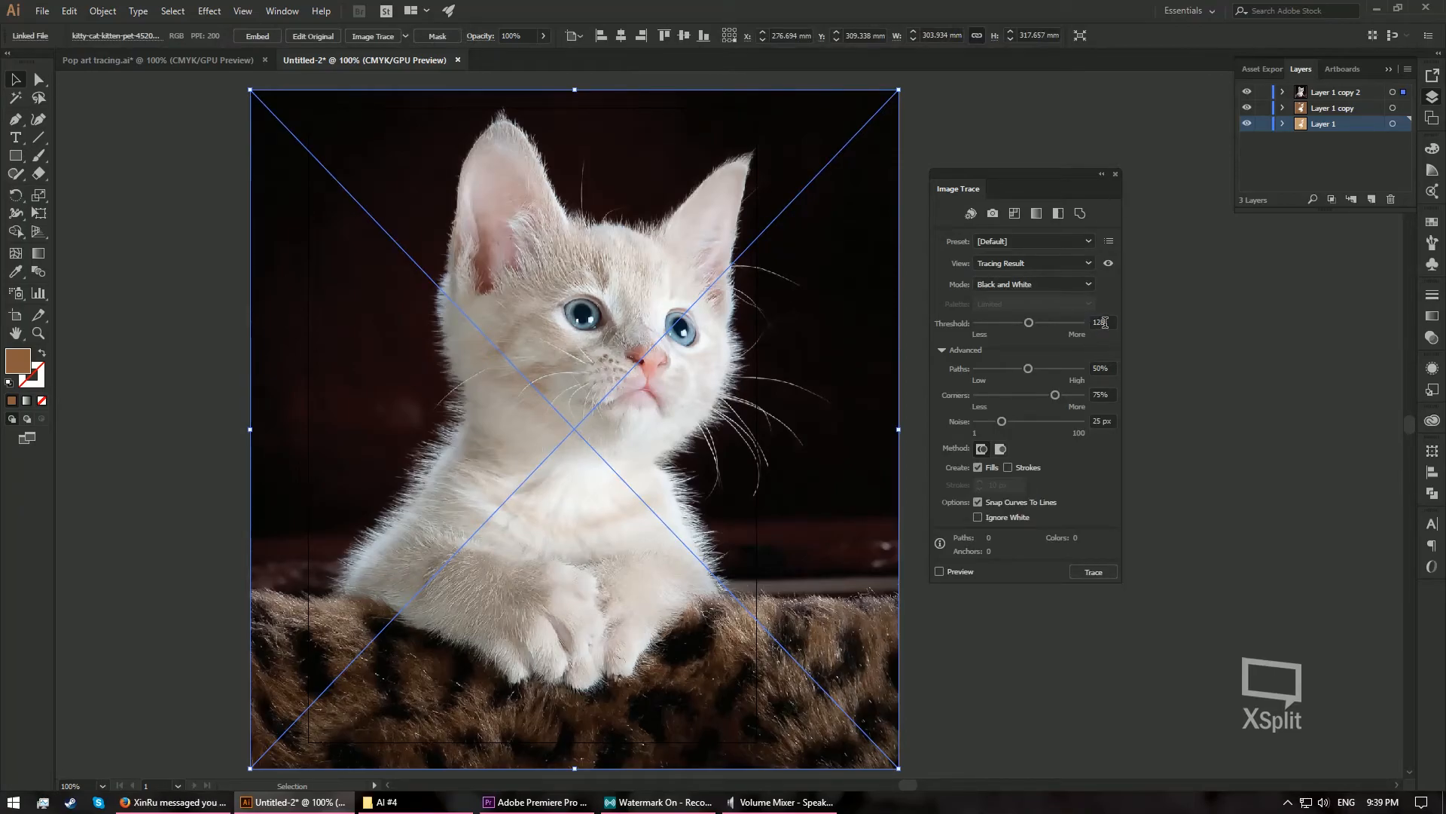
click(978, 517)
click(960, 573)
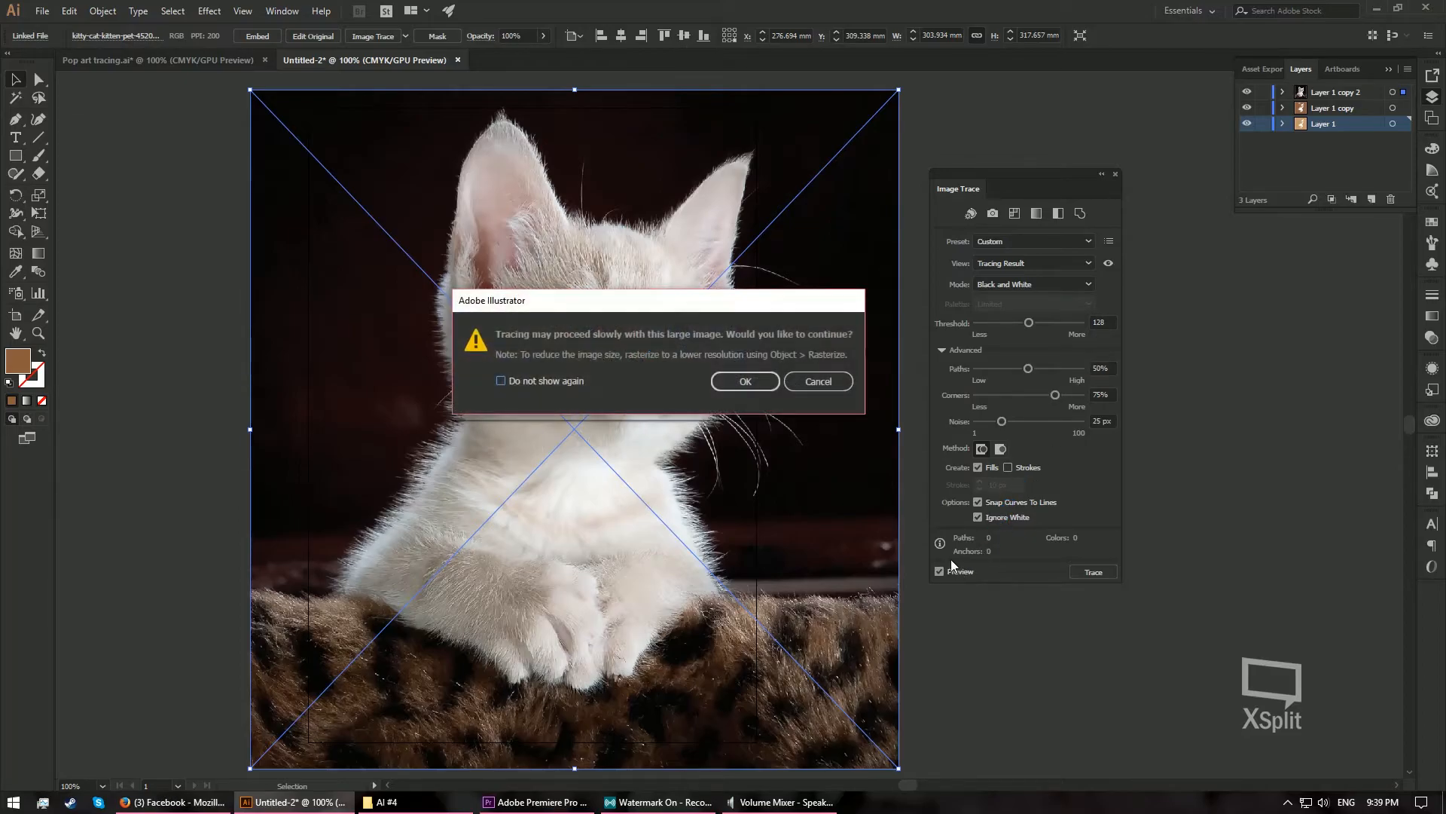
click(749, 379)
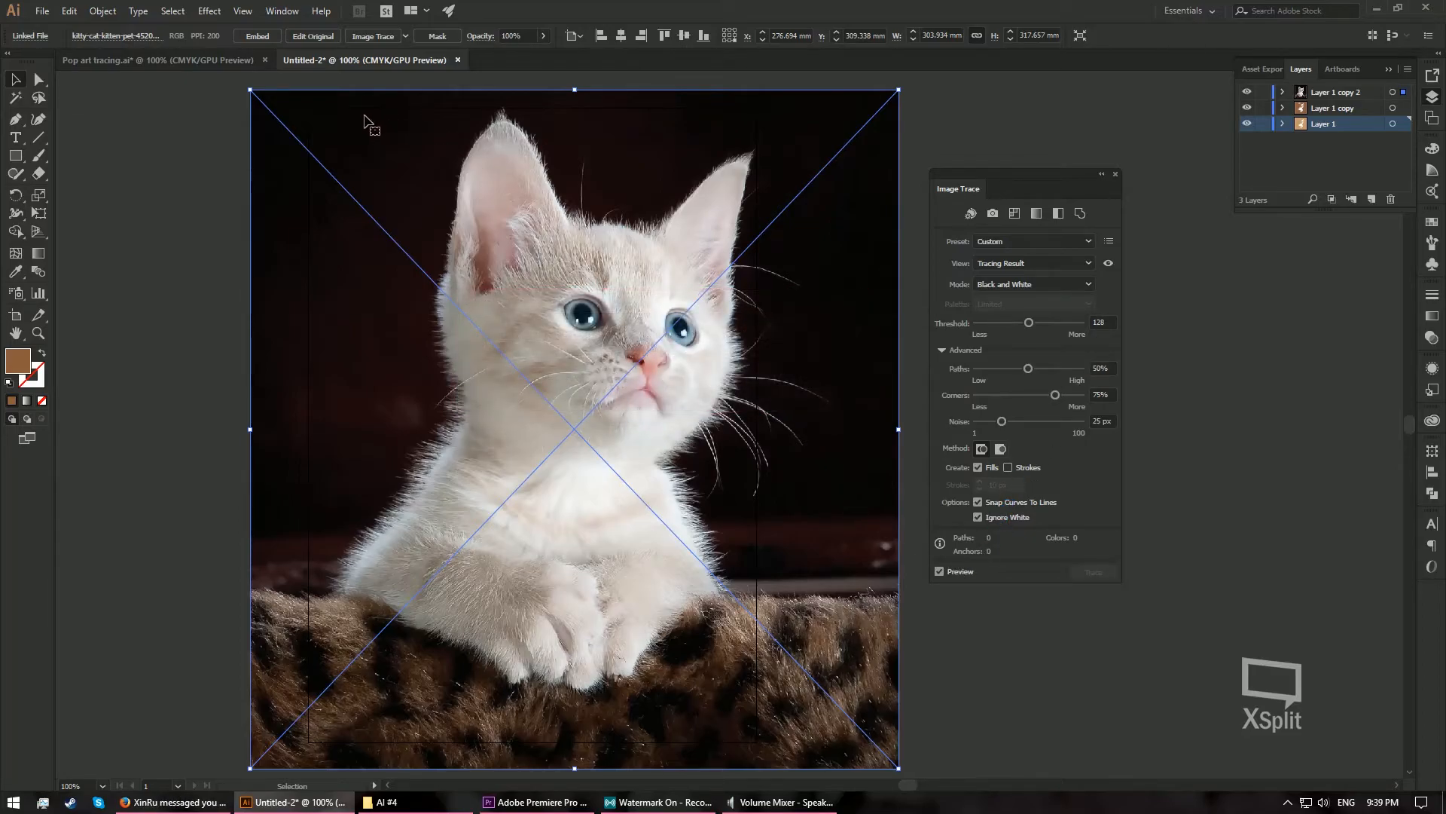
click(359, 36)
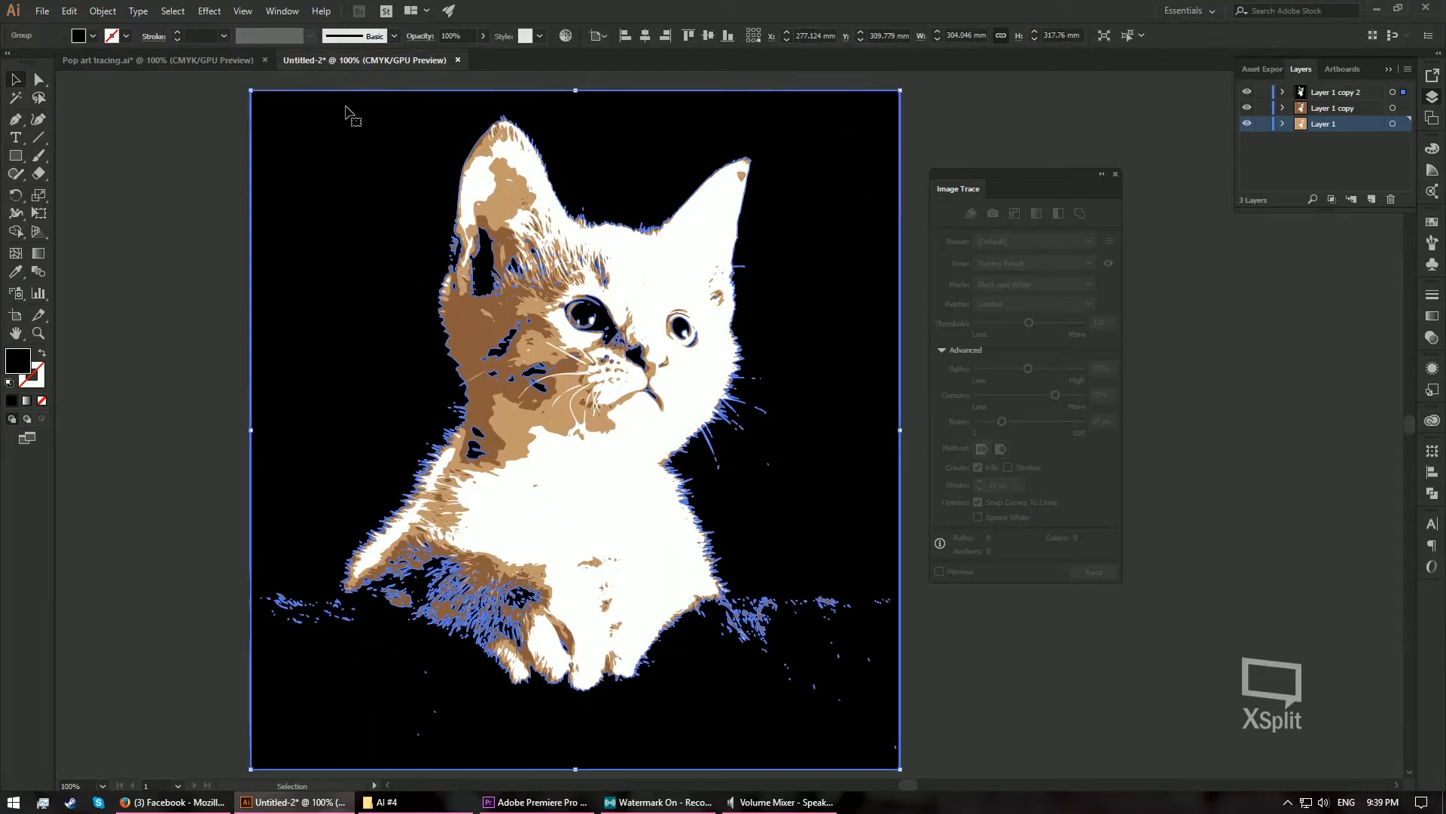
- Select the black shapes on Layer 1 copy 2 with the Magic Wand, fill them with the darkest brown swatch, and deselect
key(y)
click(336, 129)
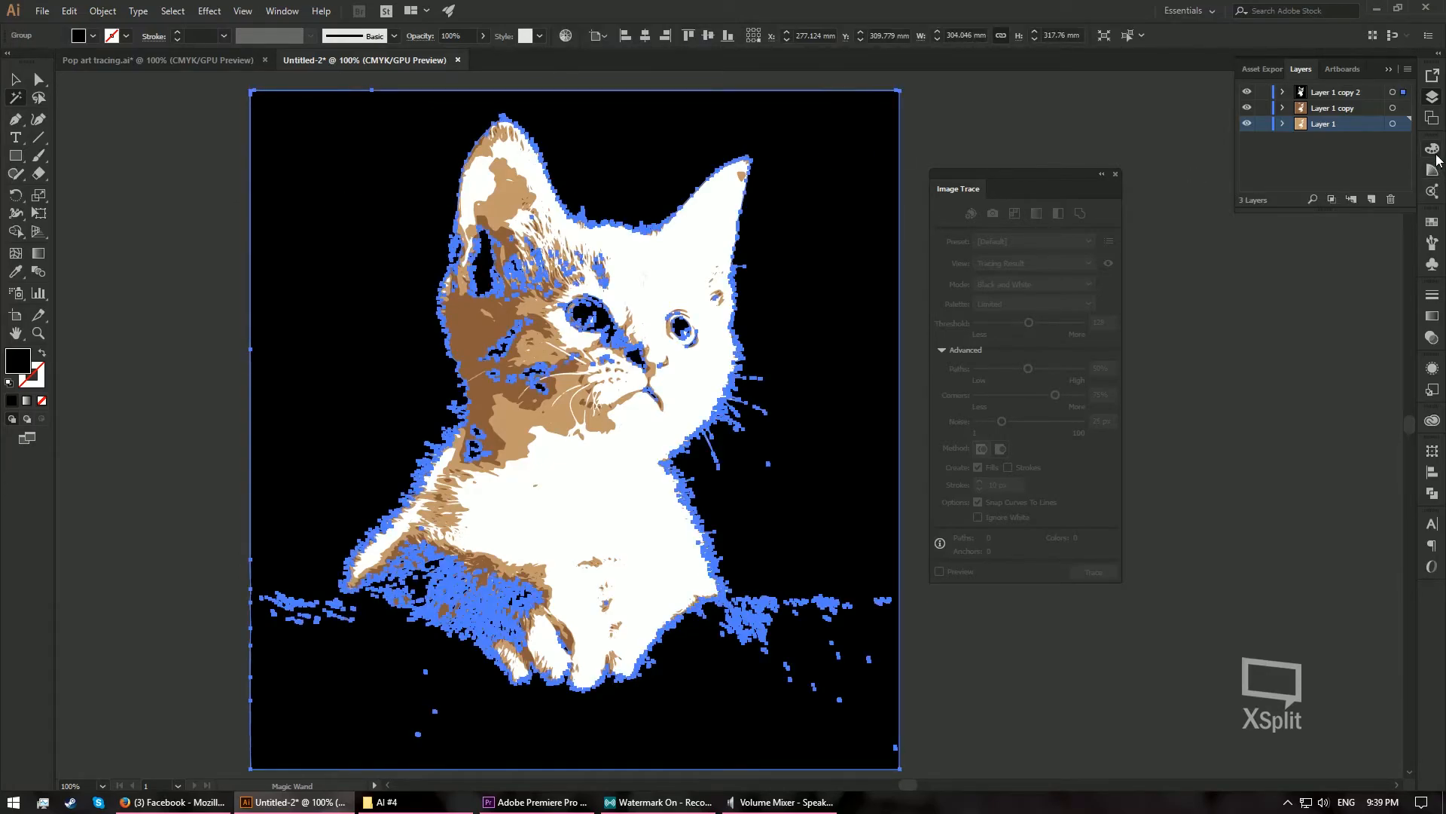
click(1433, 221)
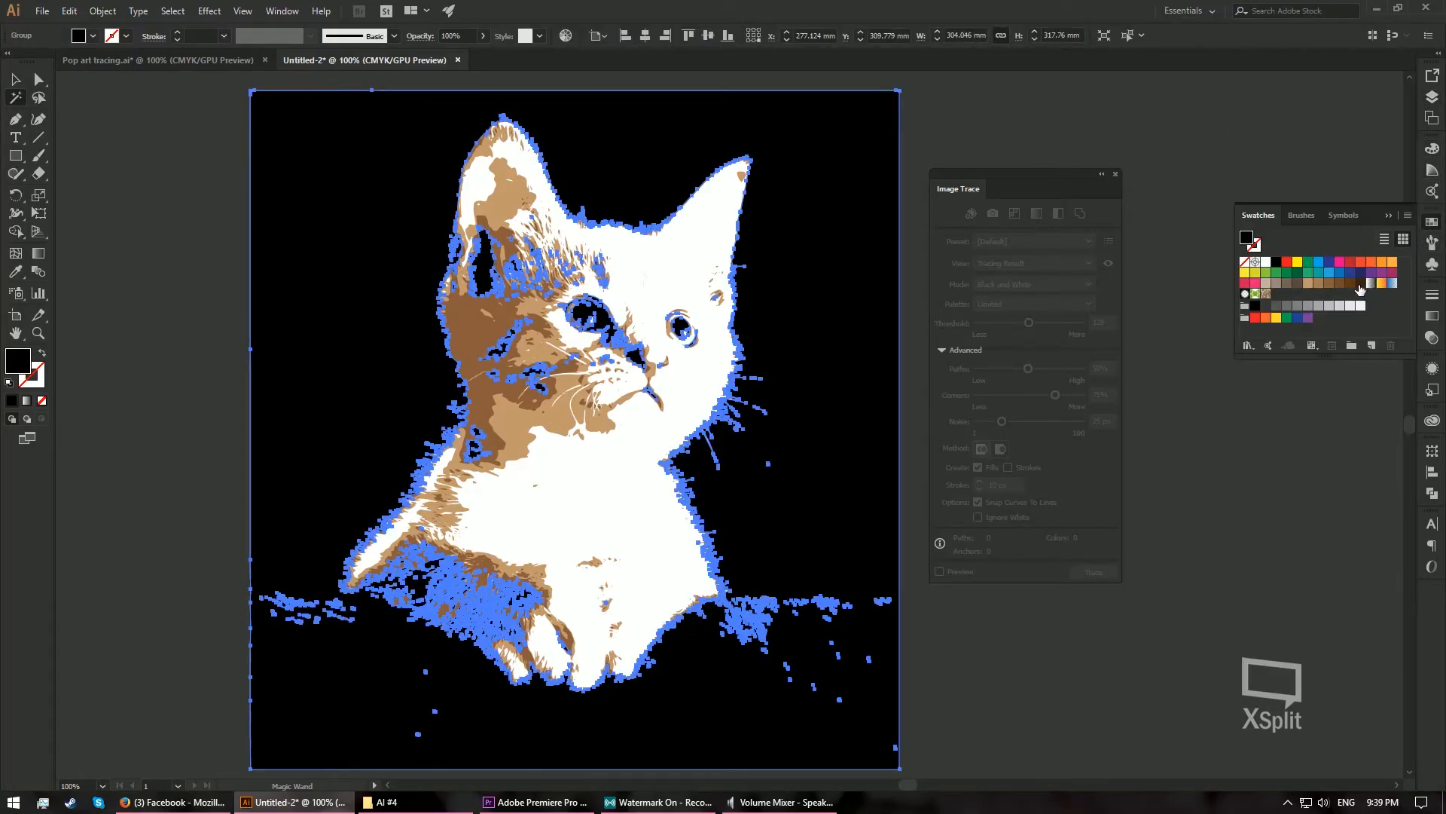
click(1360, 283)
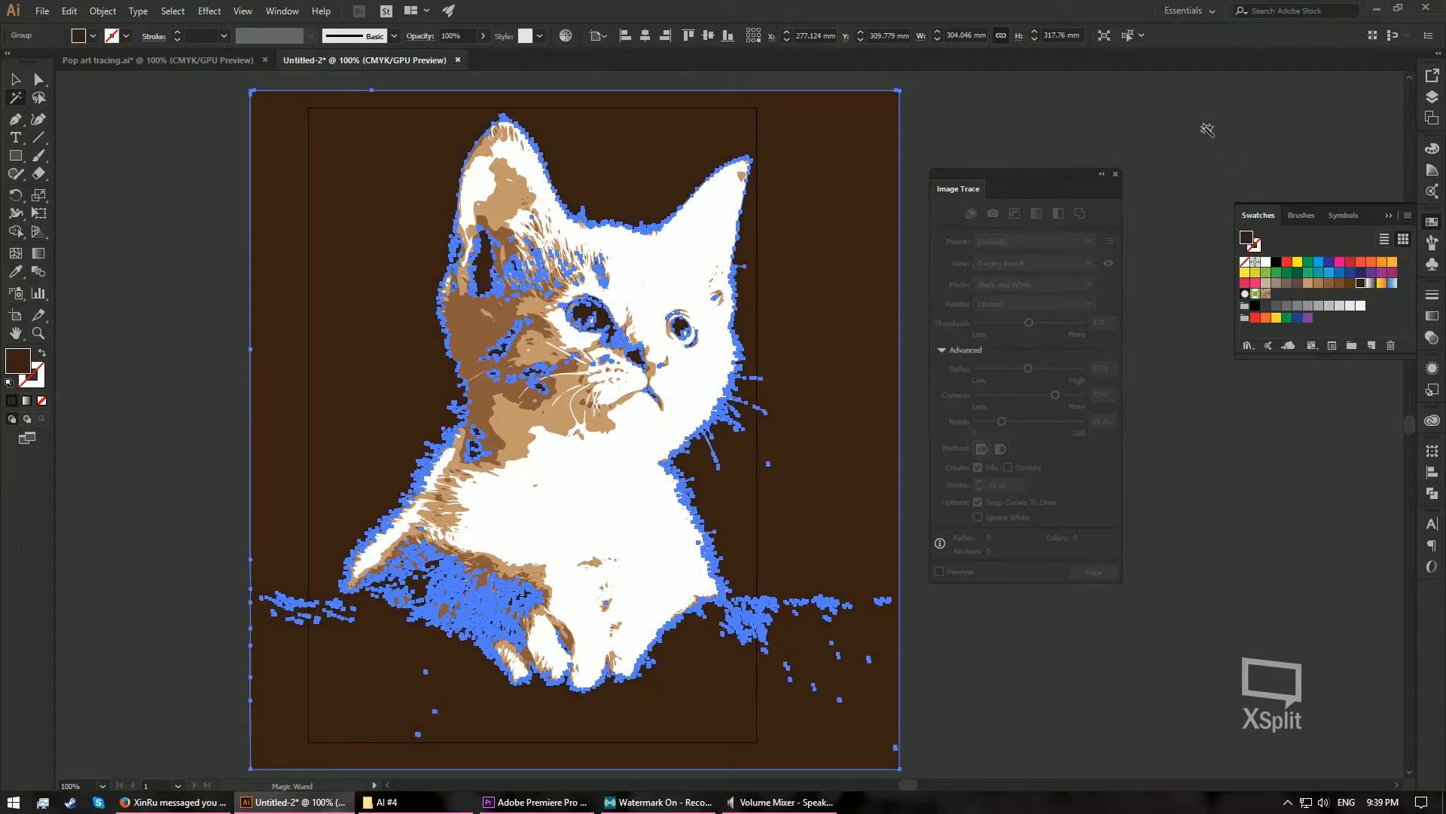
click(1208, 129)
key(v)
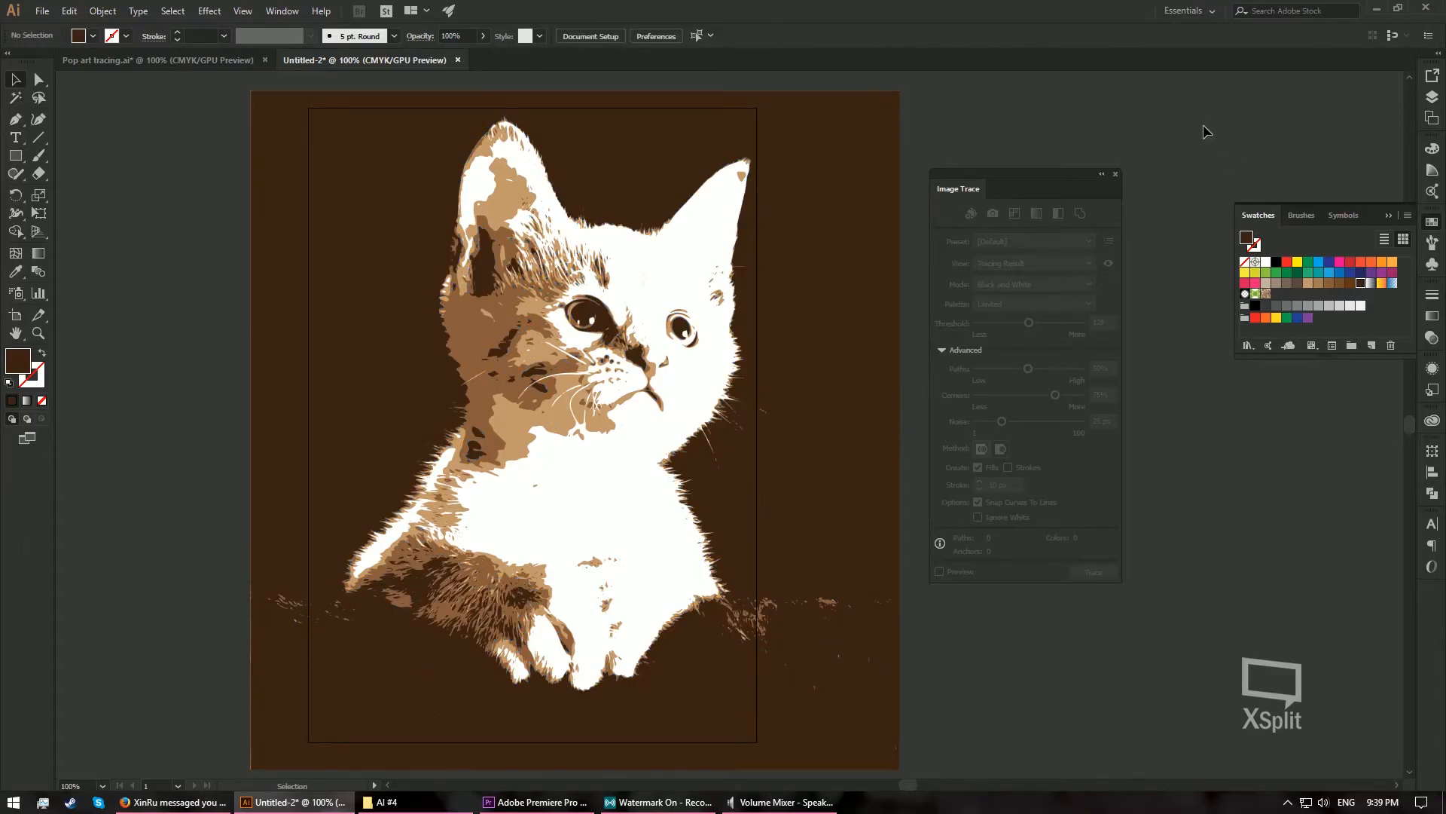